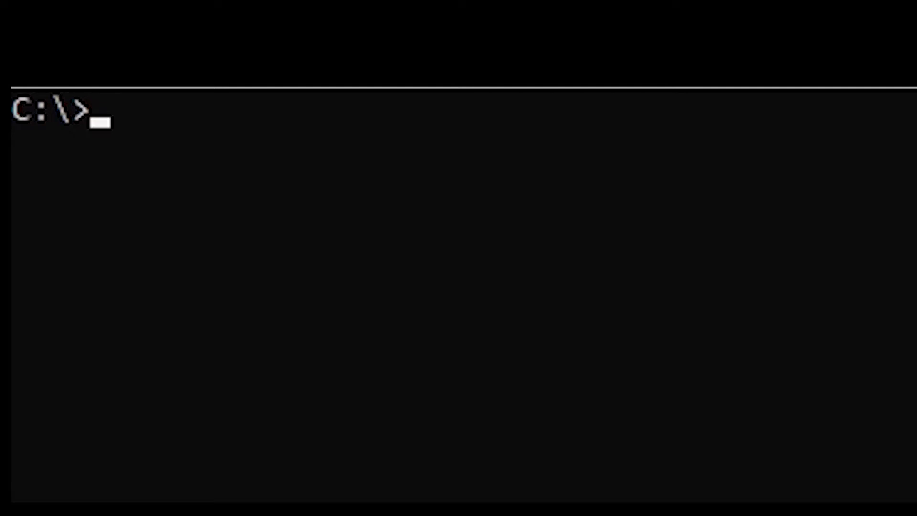
Change from C:\ into the annouaprann tutorial folder using cd
text(cd annou)
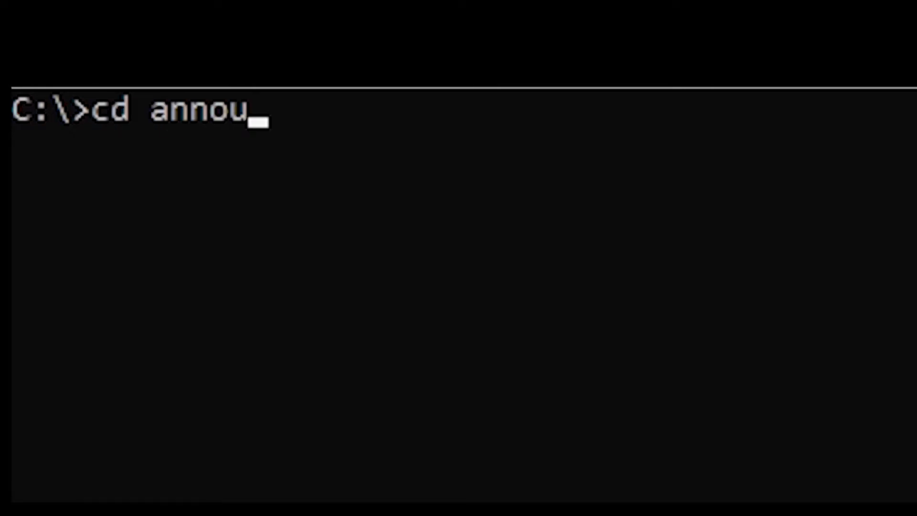
text(aprann)
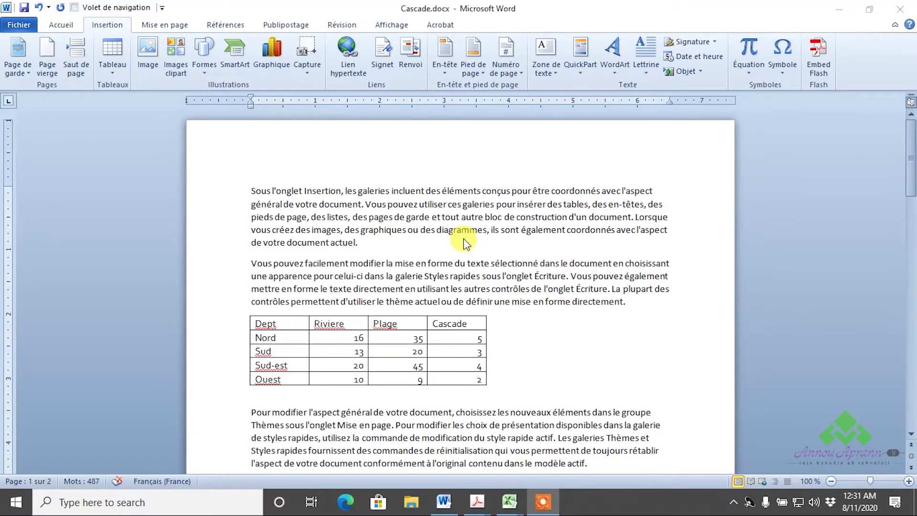
Add an empty paragraph after the paragraph ending 'directement.'
scroll(466, 234, down, 3)
scroll(466, 239, down, 5)
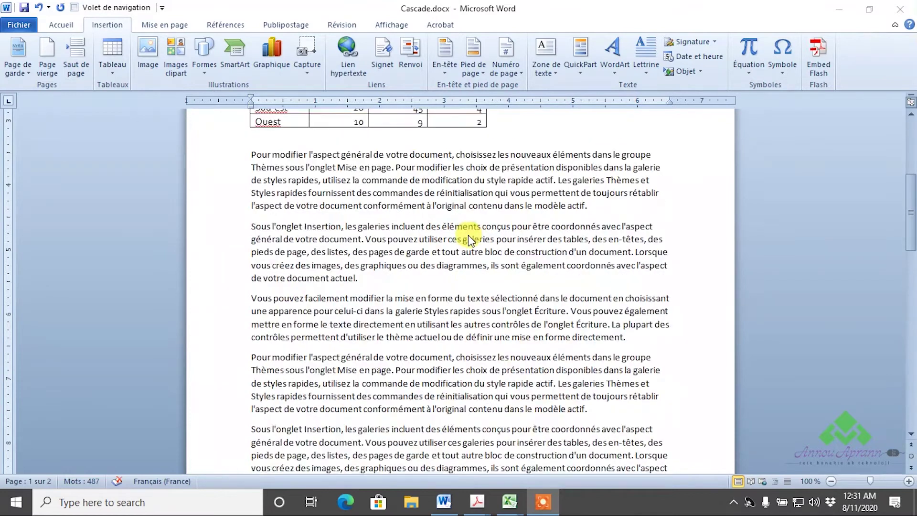
click(367, 279)
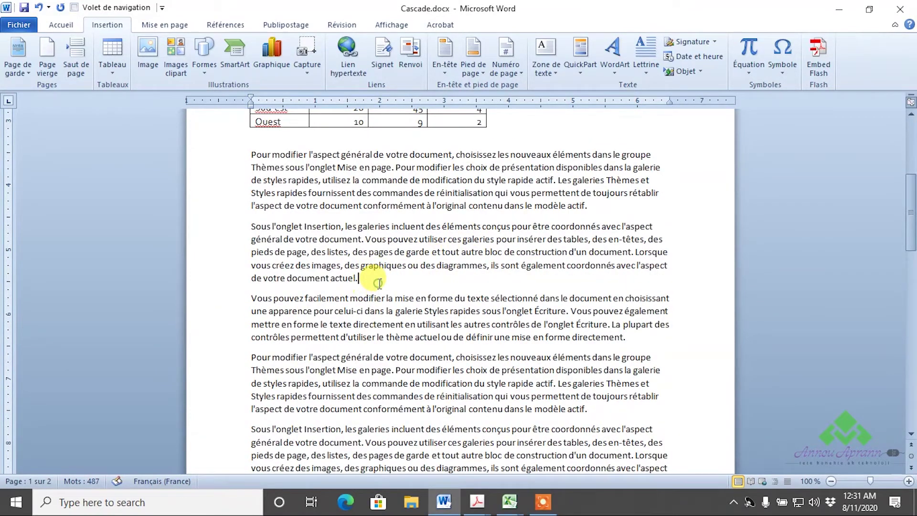
scroll(344, 330, down, 1)
scroll(348, 337, down, 1)
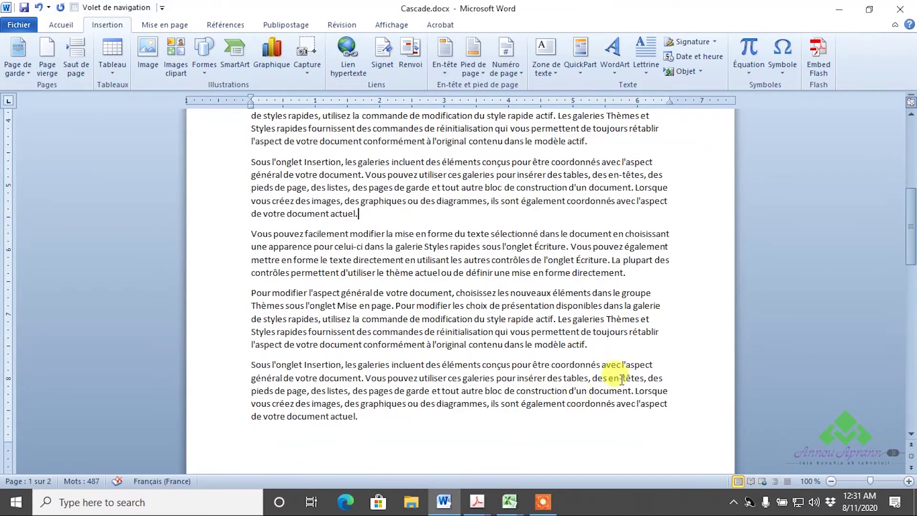
click(645, 273)
key(Return)
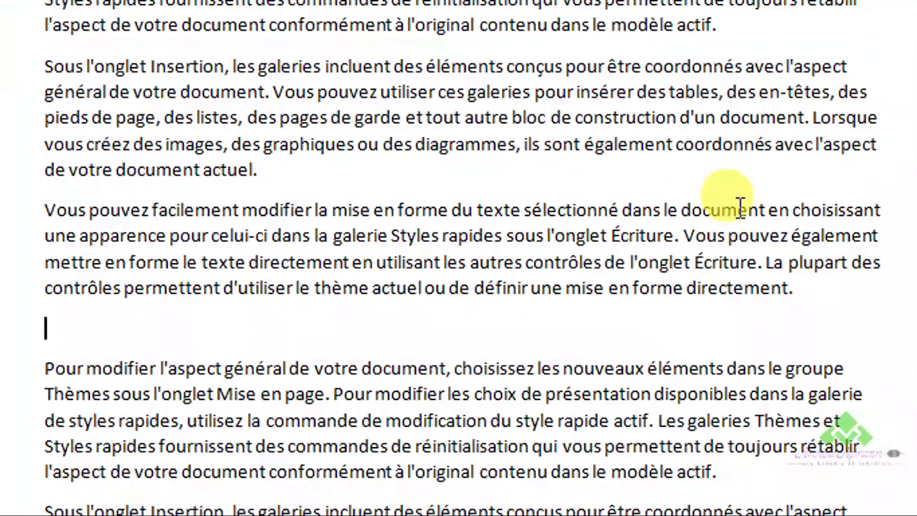
Switch over to the Dept workbook in Excel
scroll(589, 475, down, 2)
scroll(589, 474, down, 1)
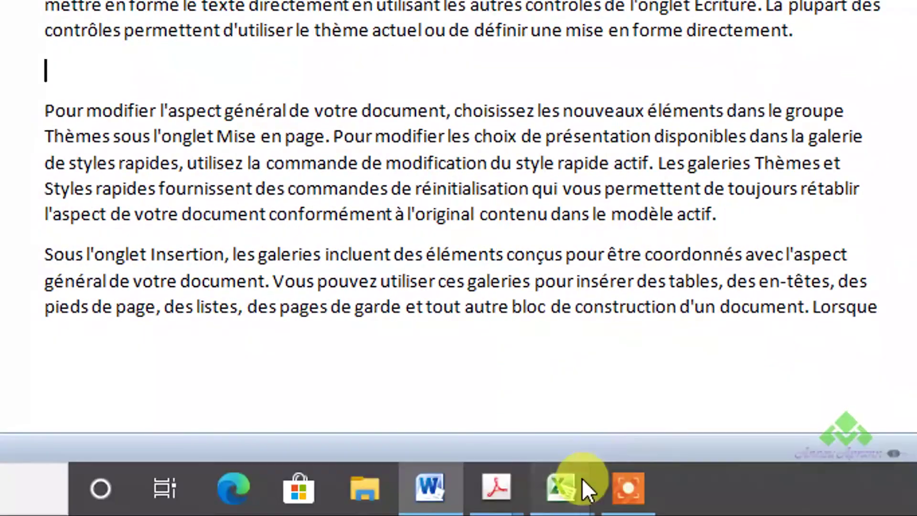
click(587, 485)
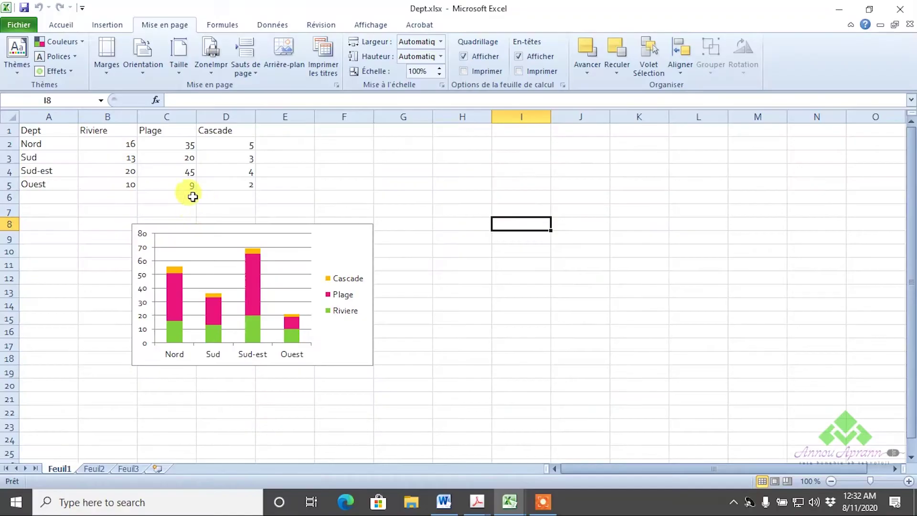
Copy the whole stacked Dept chart from Dept.xlsx and return to Cascade.docx
click(233, 259)
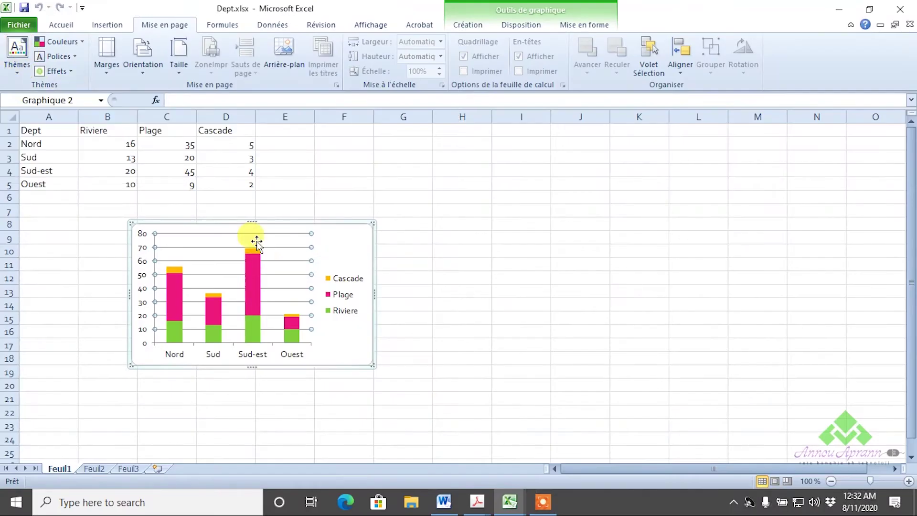
click(338, 221)
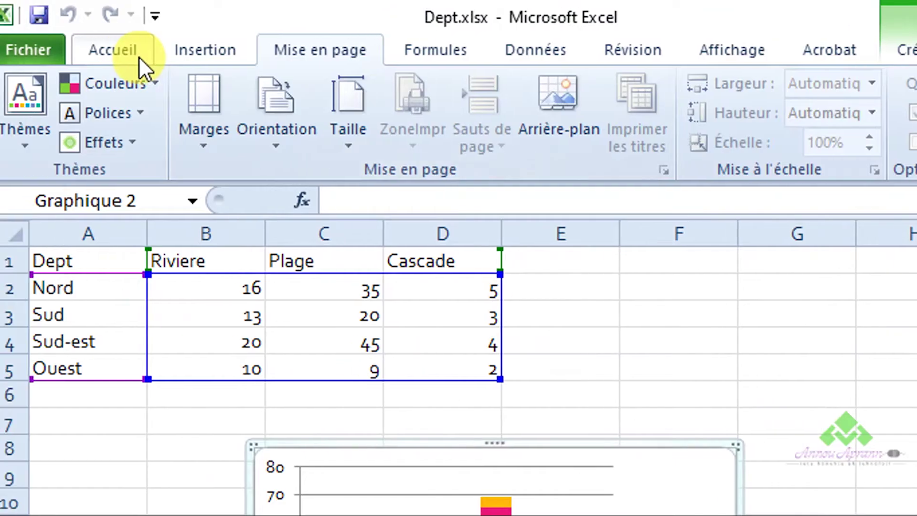
click(67, 26)
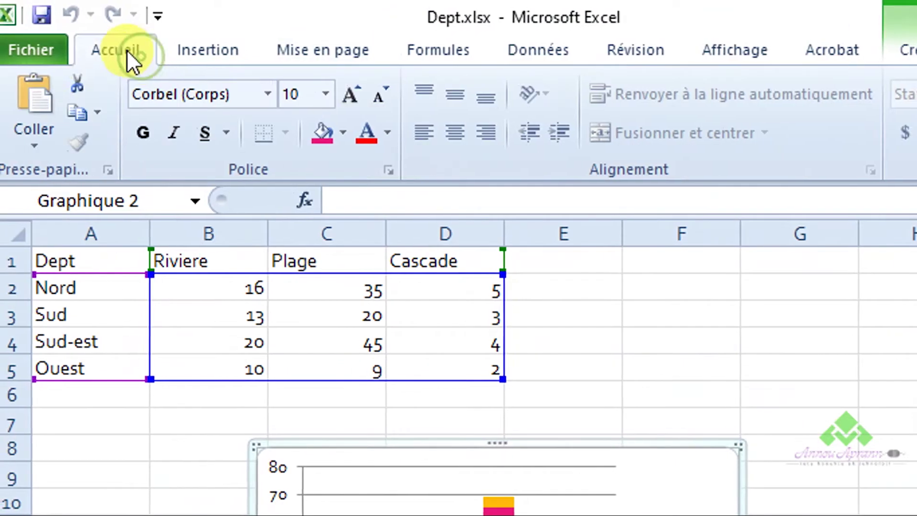
click(84, 108)
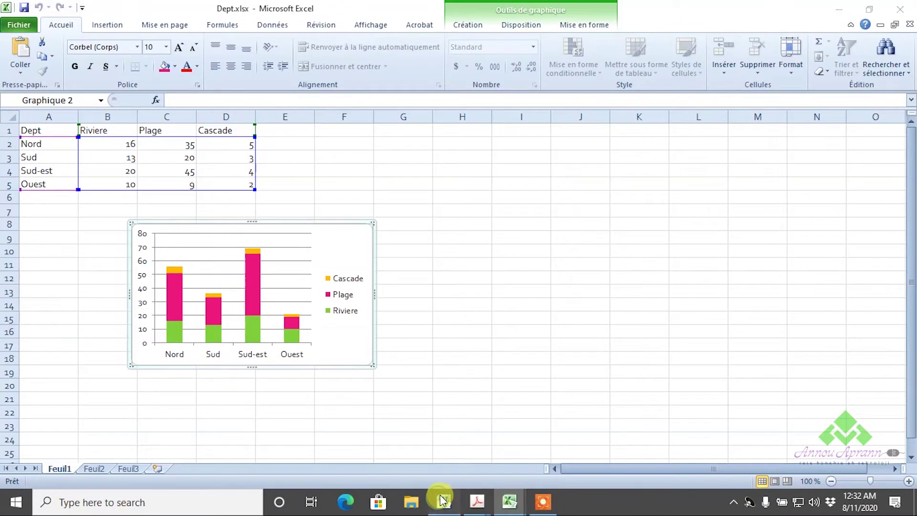
click(443, 501)
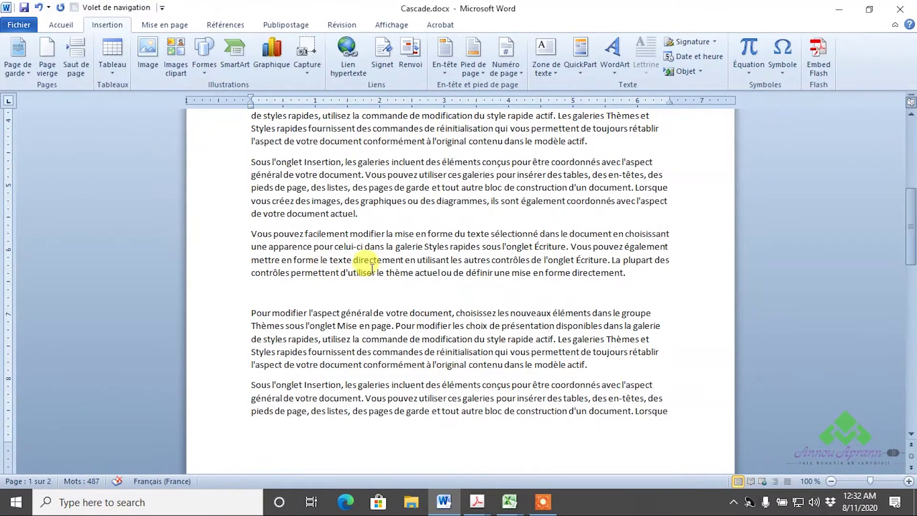
Paste the Excel stacked chart onto the empty line below 'directement.'
click(61, 24)
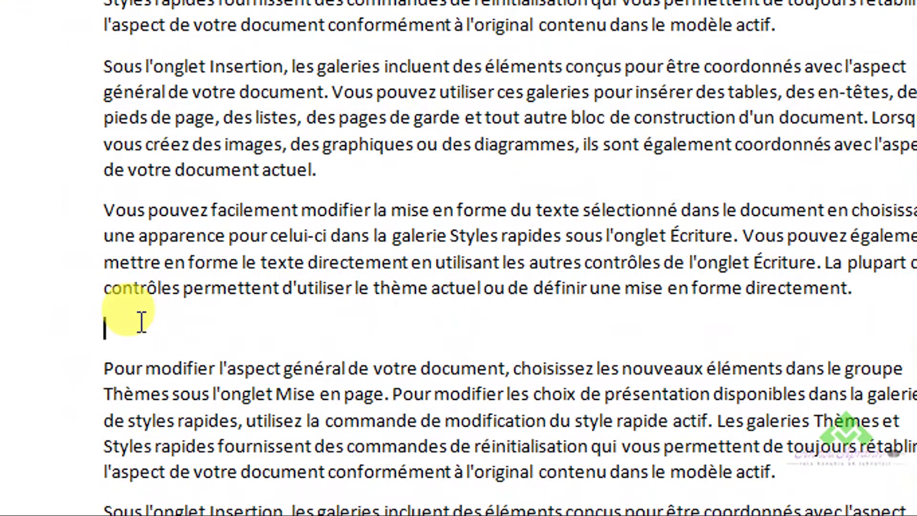
right_click(139, 320)
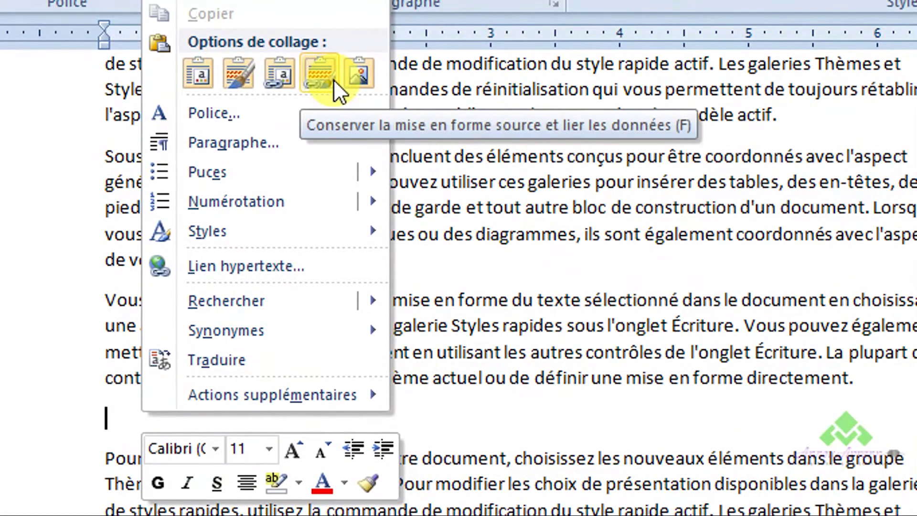
click(333, 80)
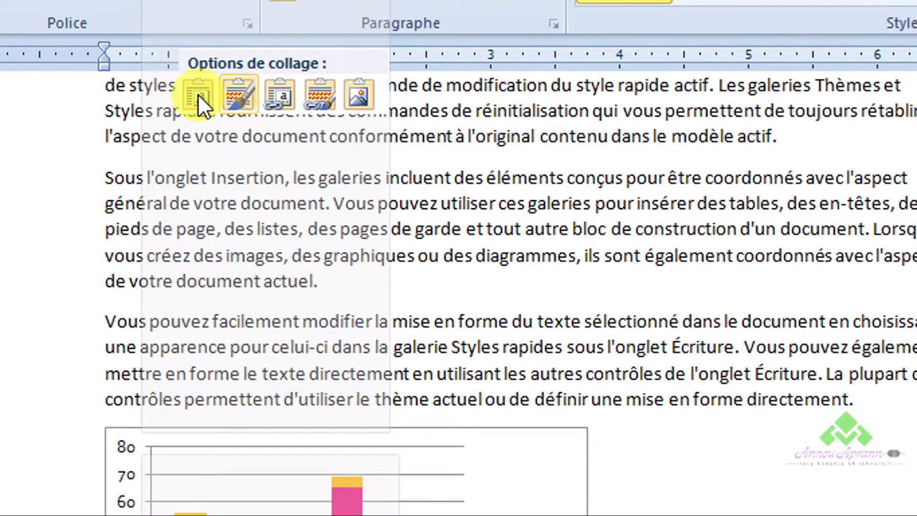
click(197, 94)
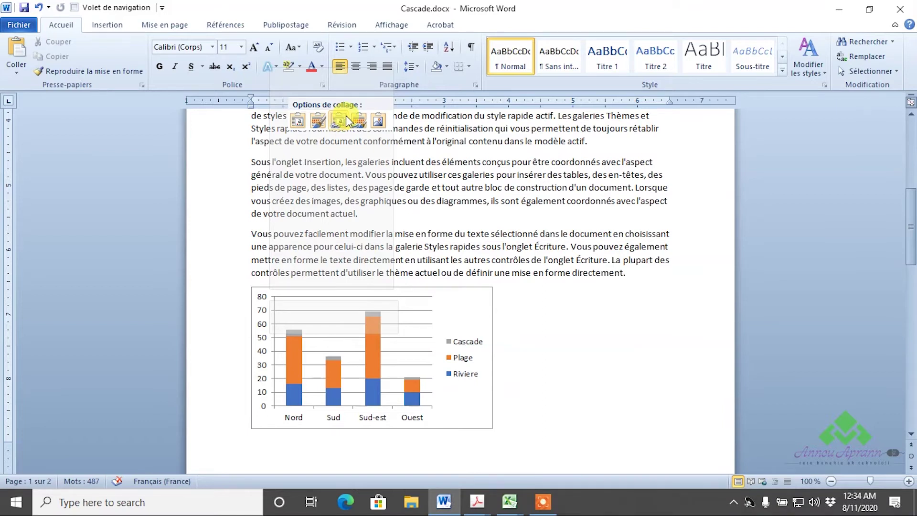
Paste the chart as an Image, then delete that picture to leave the line empty
click(376, 122)
click(442, 337)
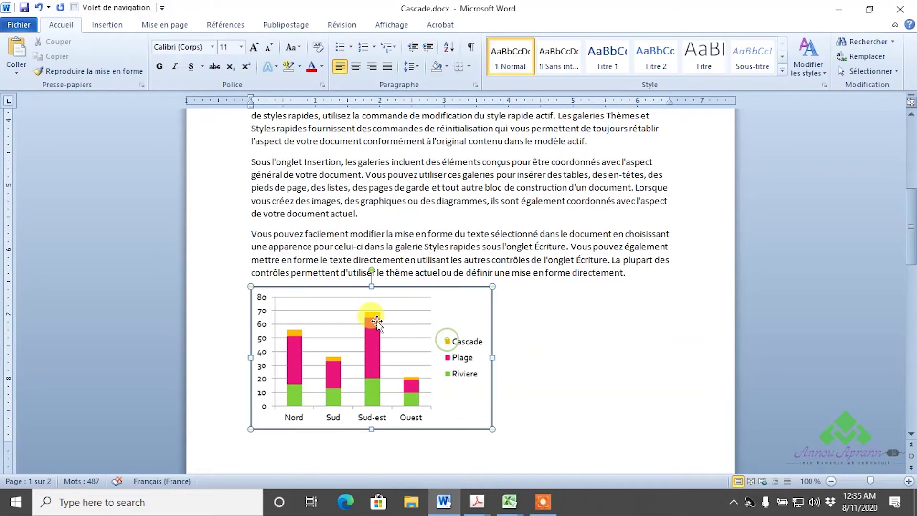
scroll(444, 355, down, 2)
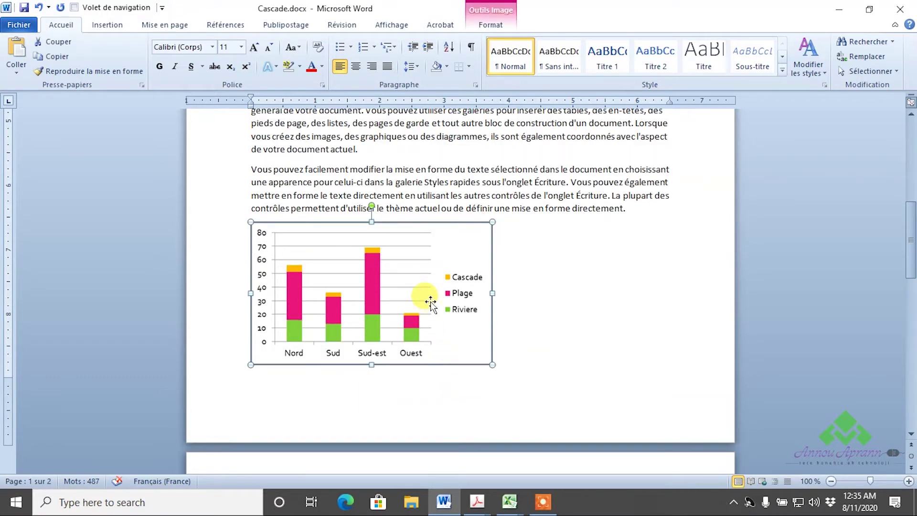
key(Delete)
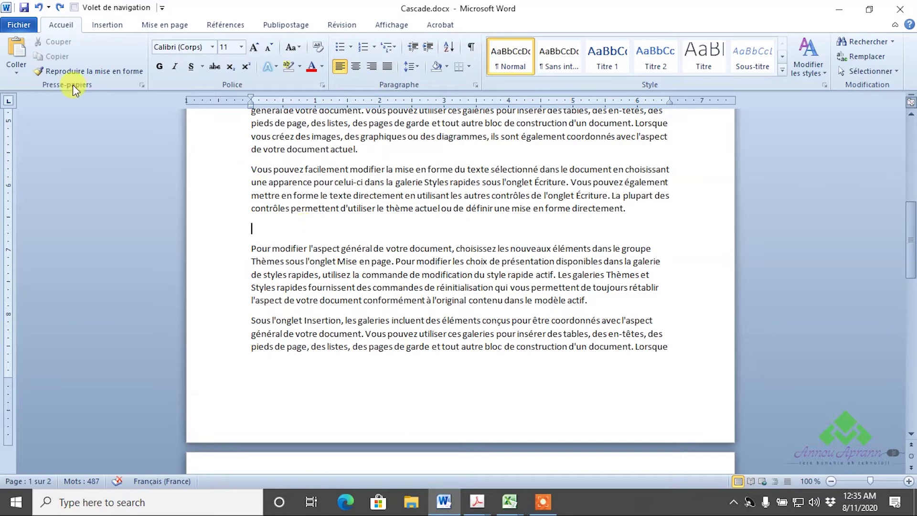
Re-paste the stacked Dept chart as an Image picture and select it for Picture Format styling
click(19, 48)
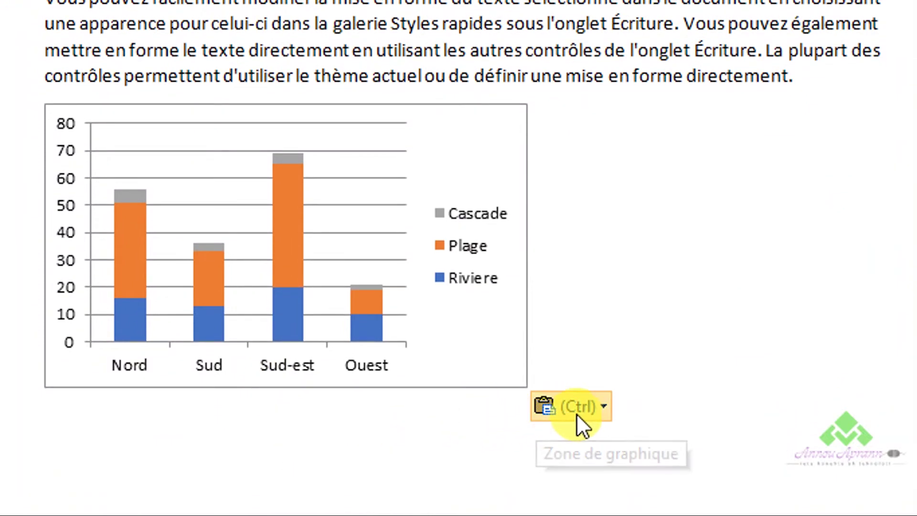
click(588, 409)
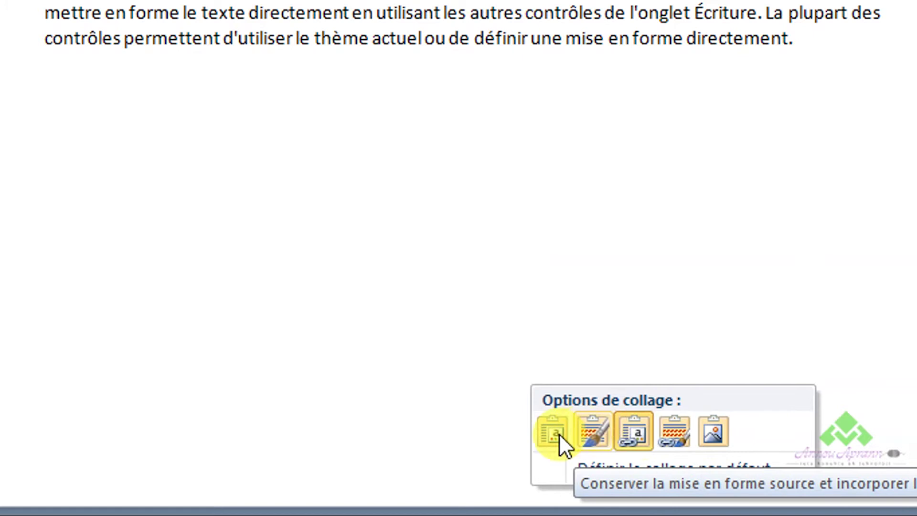
click(712, 435)
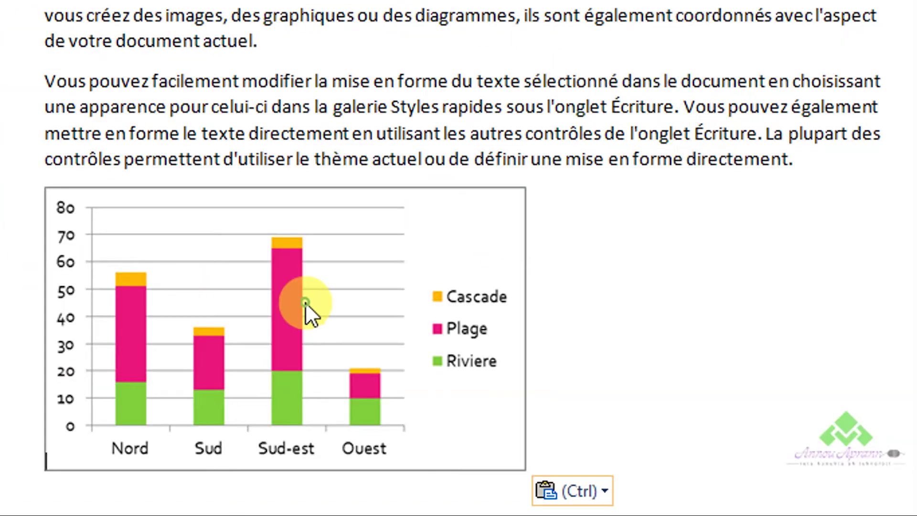
click(305, 301)
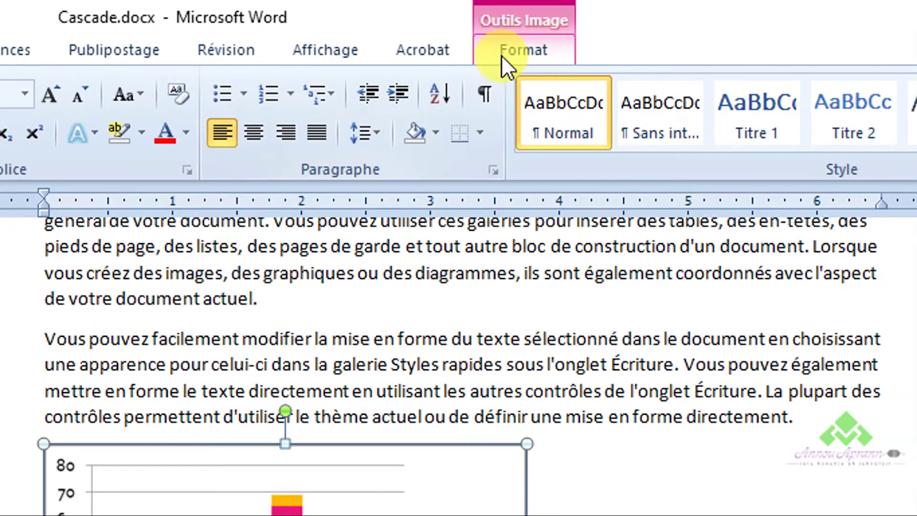
click(498, 56)
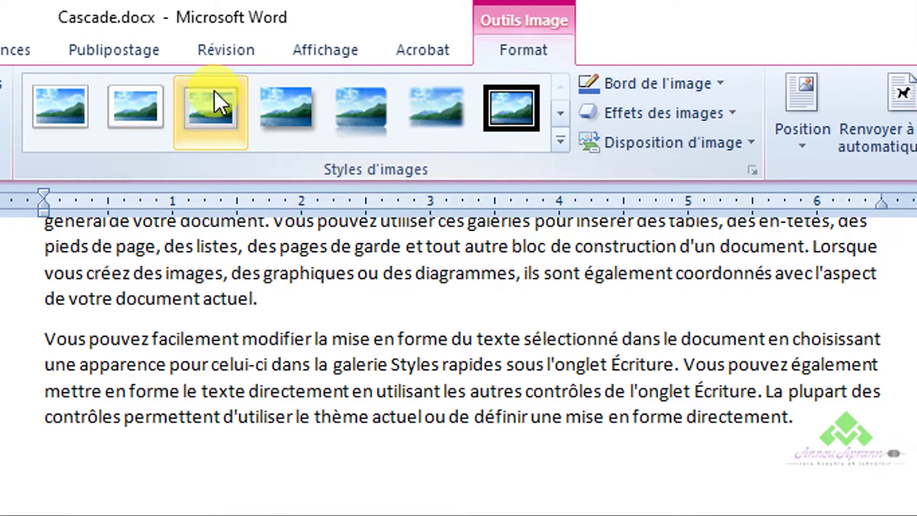
Apply a framed, shadowed picture style to the chart and drag it below the text paragraph
click(138, 110)
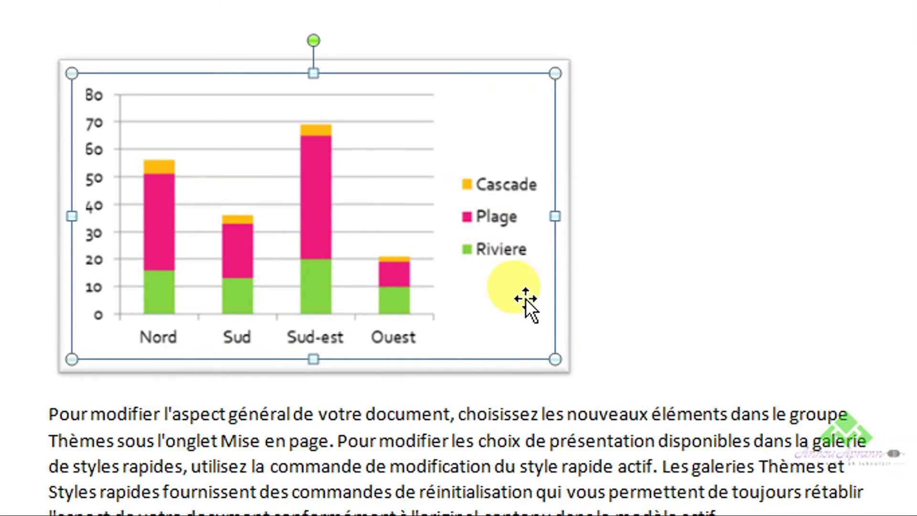
drag(525, 300, 475, 293)
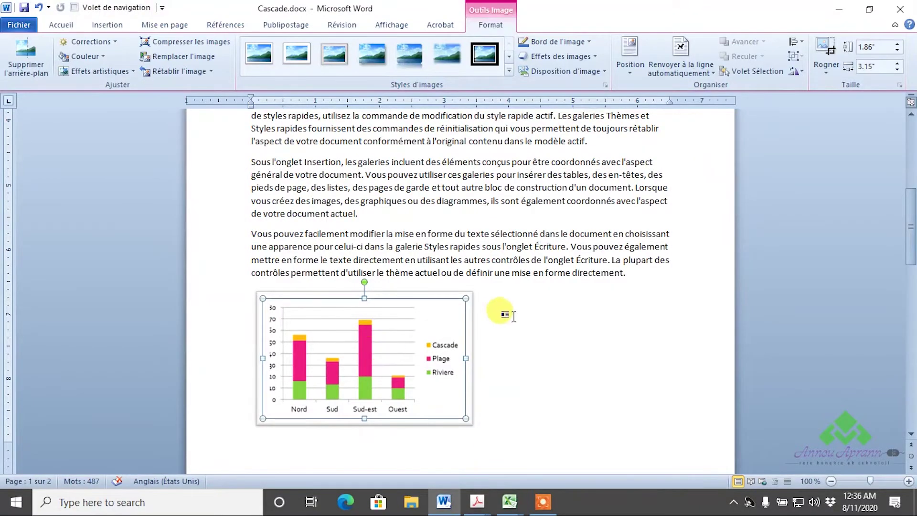
scroll(514, 316, up, 1)
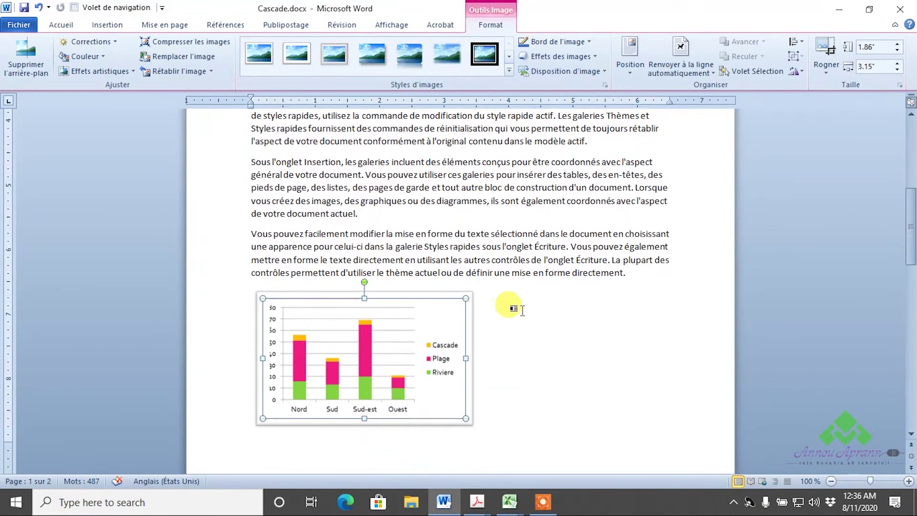
Add an empty paragraph after 'modèle actif.' below the Dept table
scroll(334, 215, up, 4)
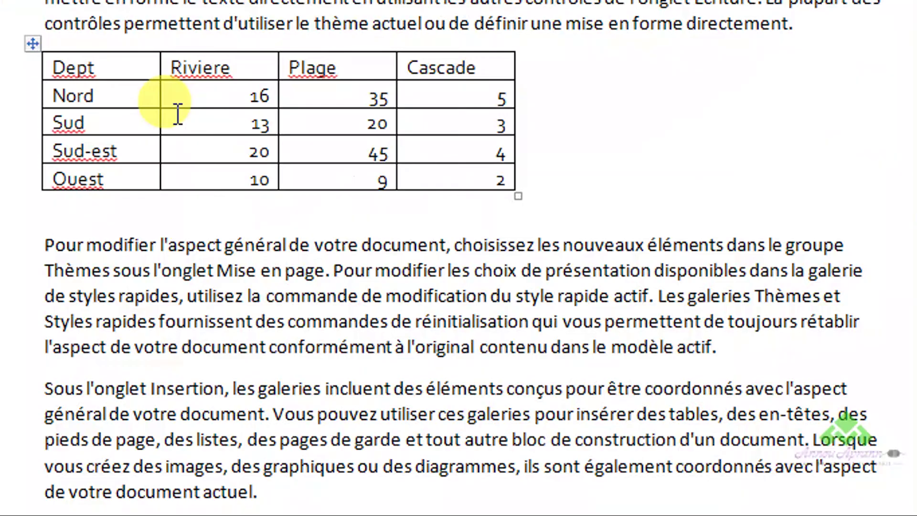
click(730, 348)
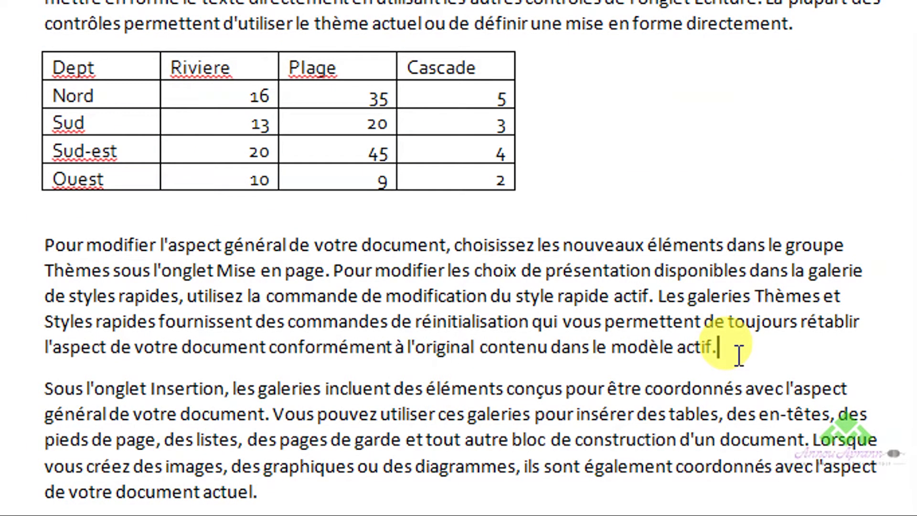
key(Return)
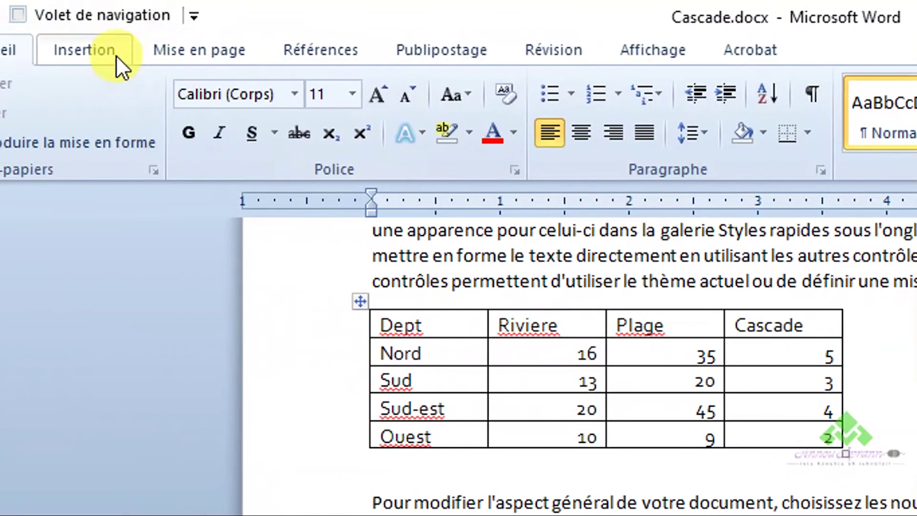
click(138, 50)
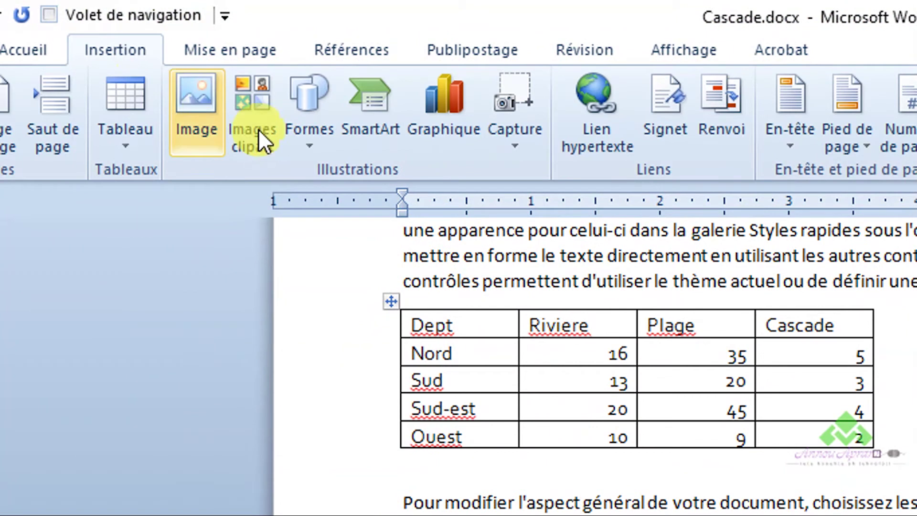
Insert a 3D stacked cylinder Histogramme chart at the new line and select its chart area
click(446, 128)
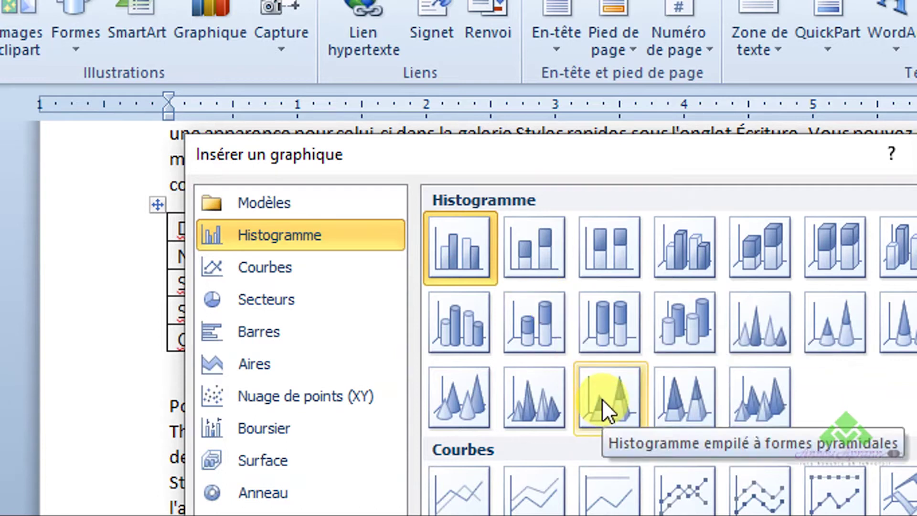
click(552, 334)
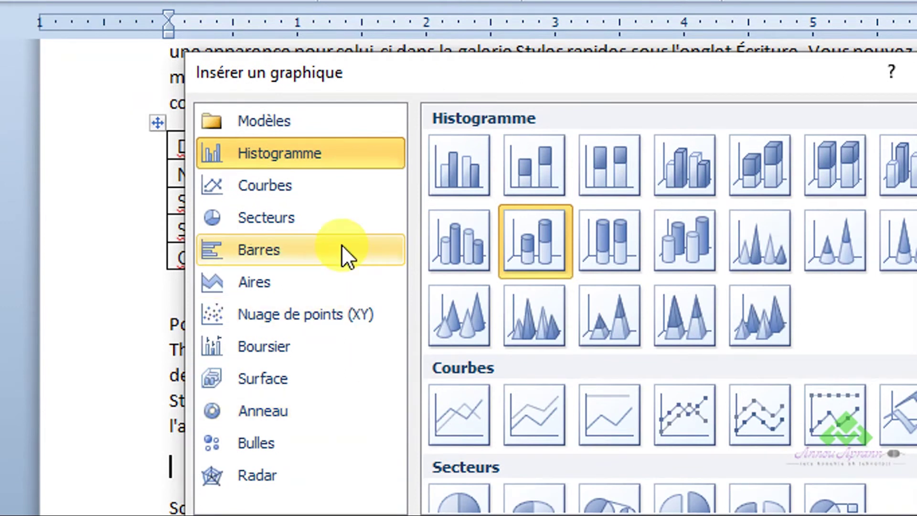
click(314, 182)
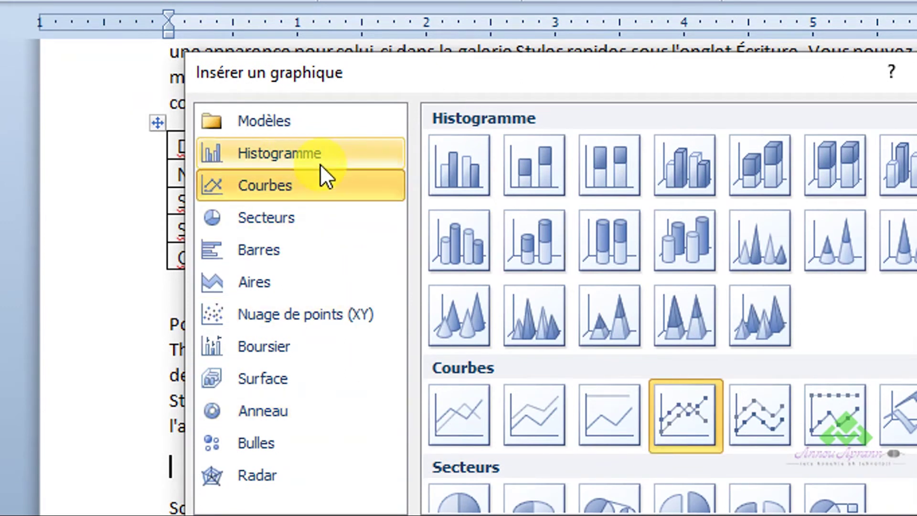
click(319, 160)
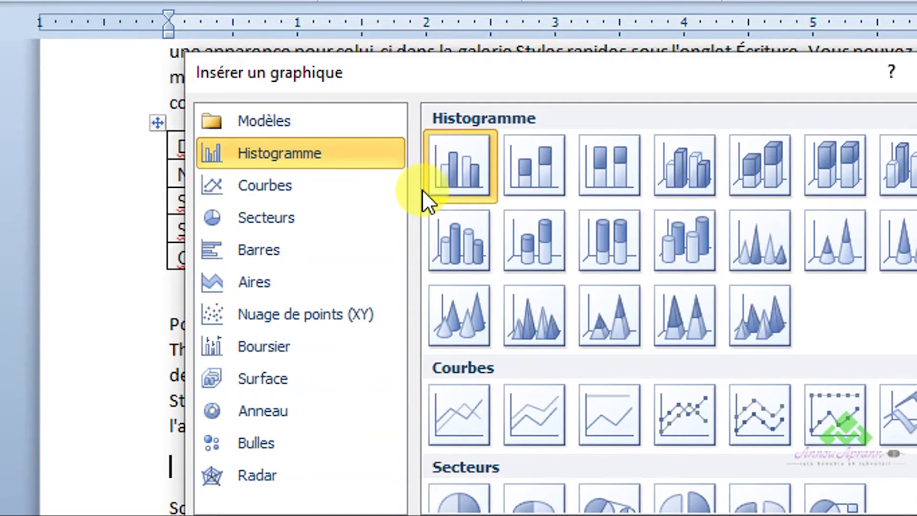
click(541, 233)
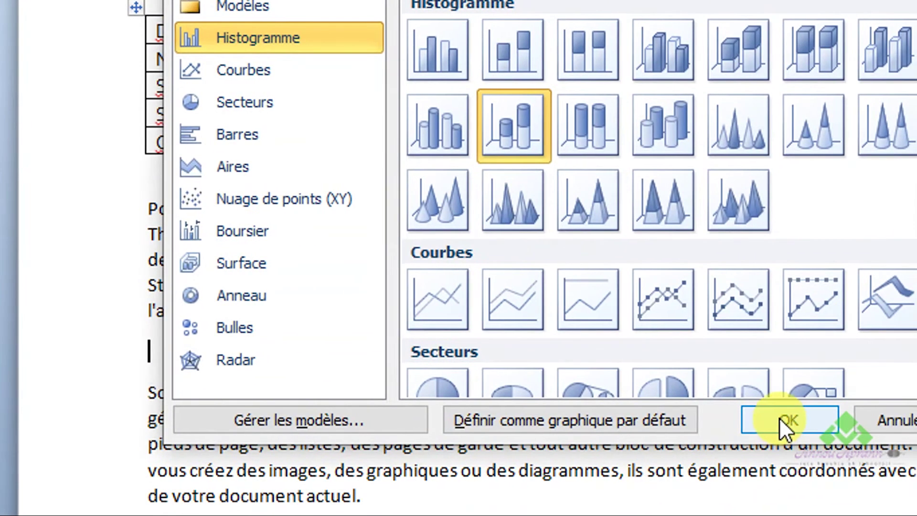
click(778, 420)
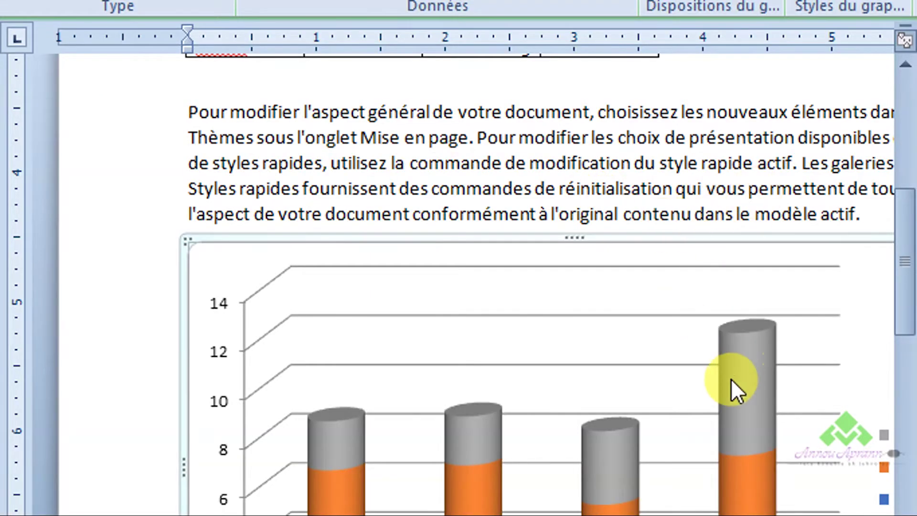
click(724, 277)
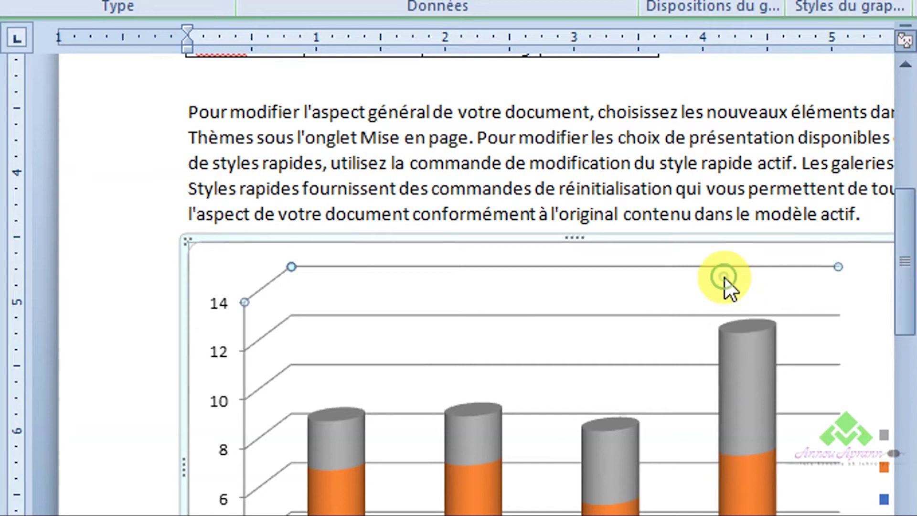
click(680, 249)
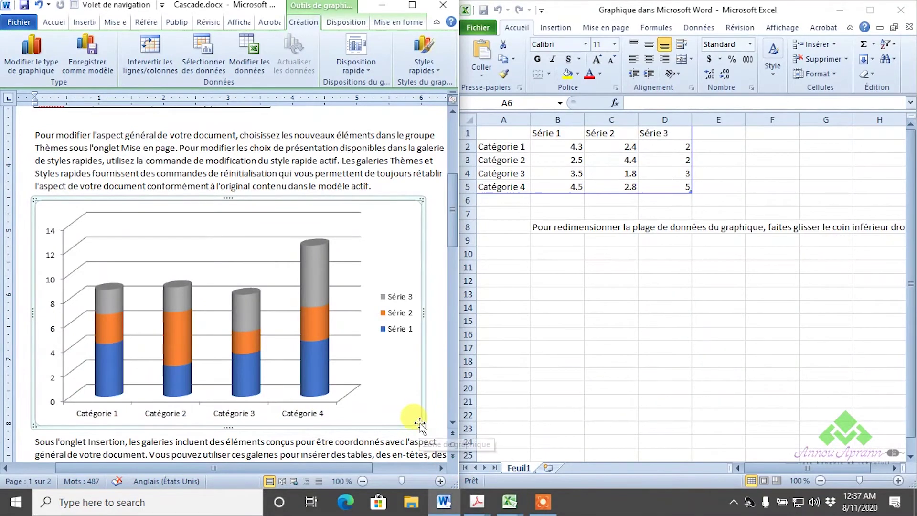
Resize the cylinder chart from its bottom-right corner to fit the page
drag(420, 424, 308, 317)
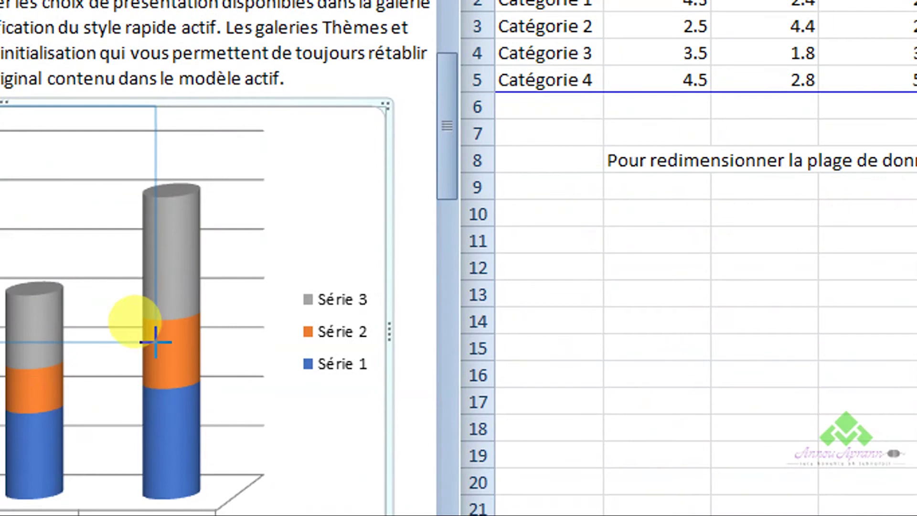
drag(156, 342, 156, 342)
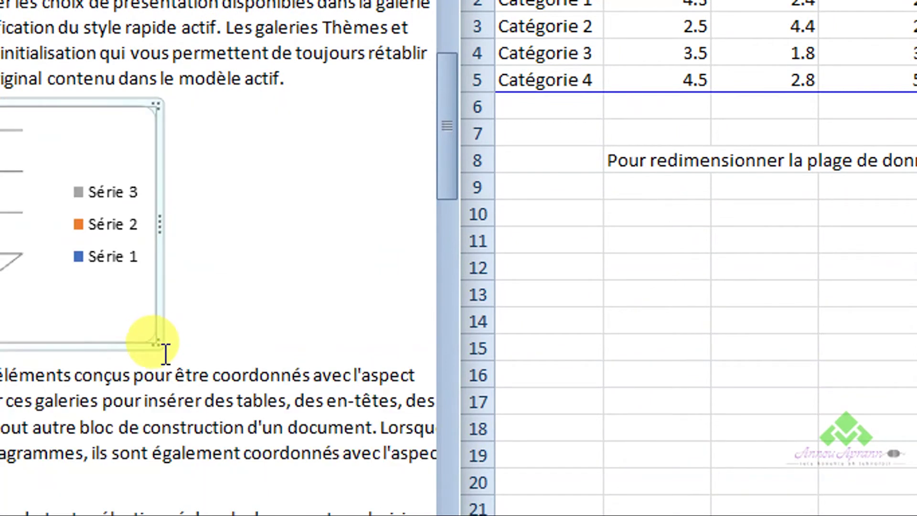
drag(157, 342, 236, 410)
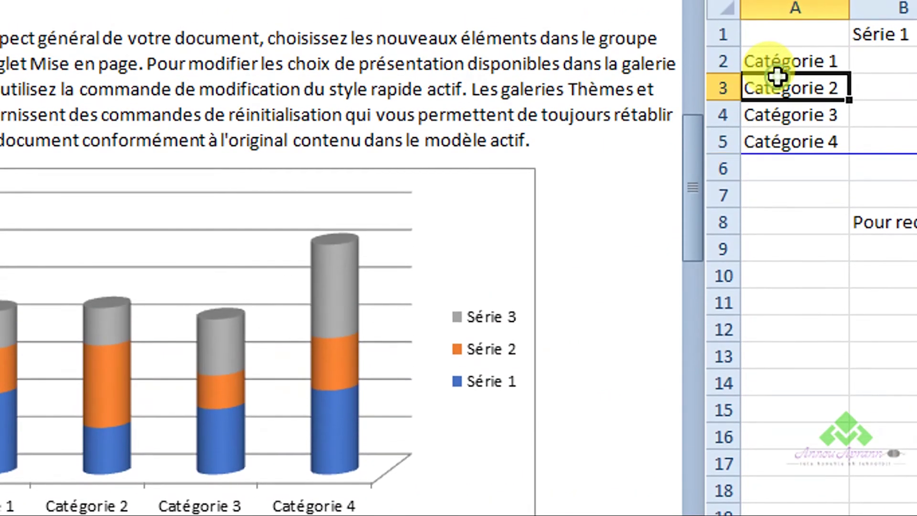
Rename category cell A2 from Catégorie 1 to Cascade in the chart's data sheet
click(778, 76)
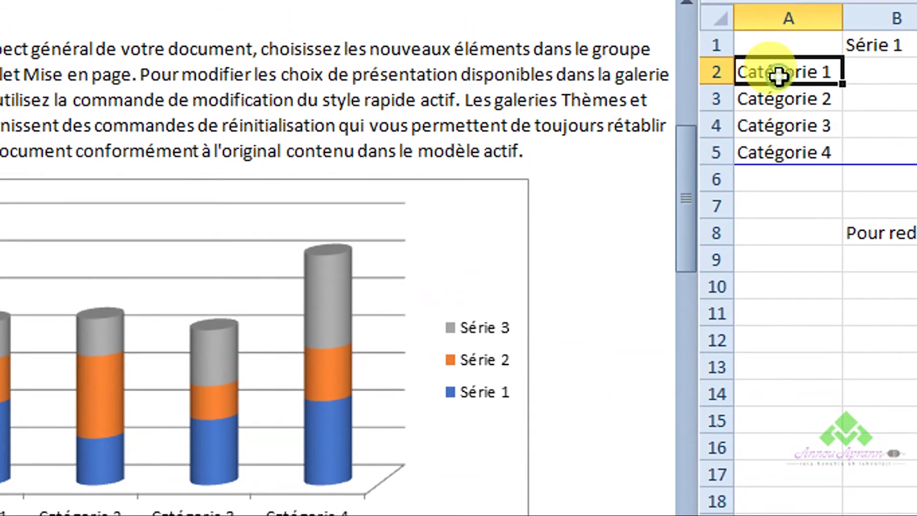
text(Cascade)
key(Return)
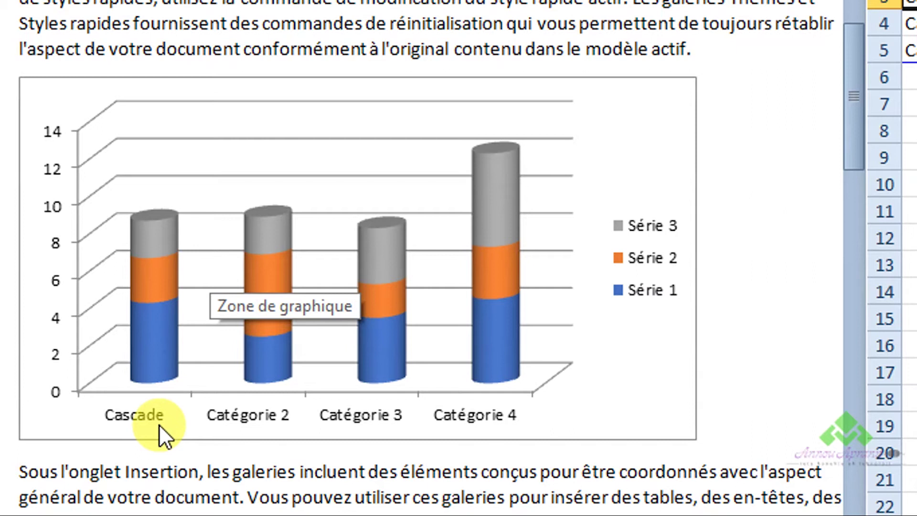
Select the Dept table's cells in Word, including the Cascade column
click(392, 175)
scroll(384, 179, up, 5)
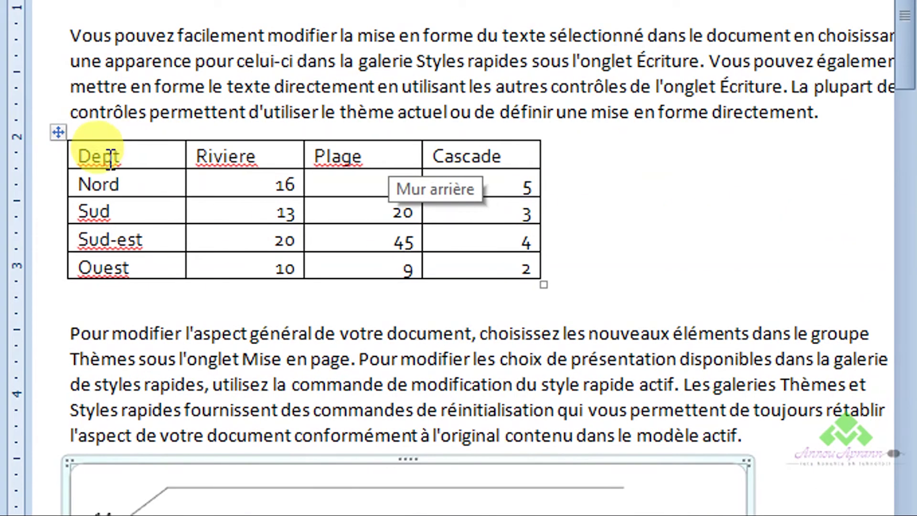
mouse_move(76, 157)
mouse_down()
mouse_move(400, 258)
mouse_move(505, 271)
mouse_up()
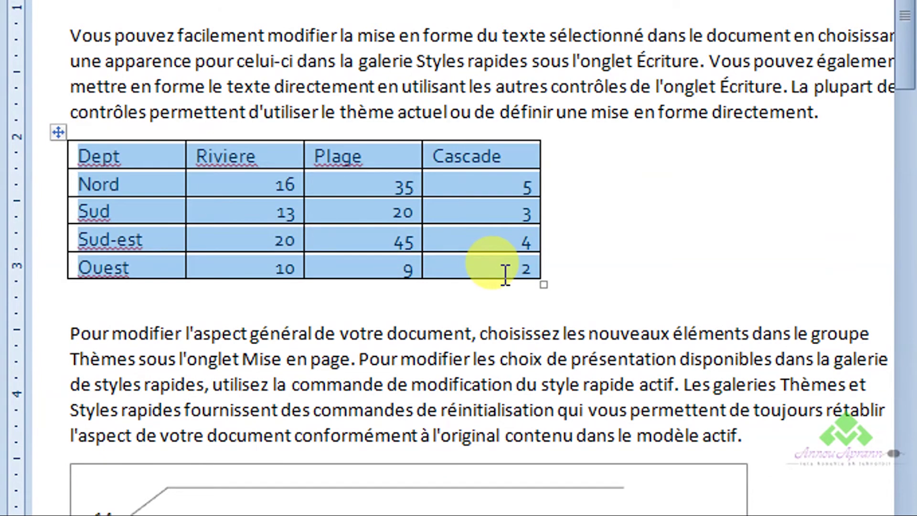
click(94, 71)
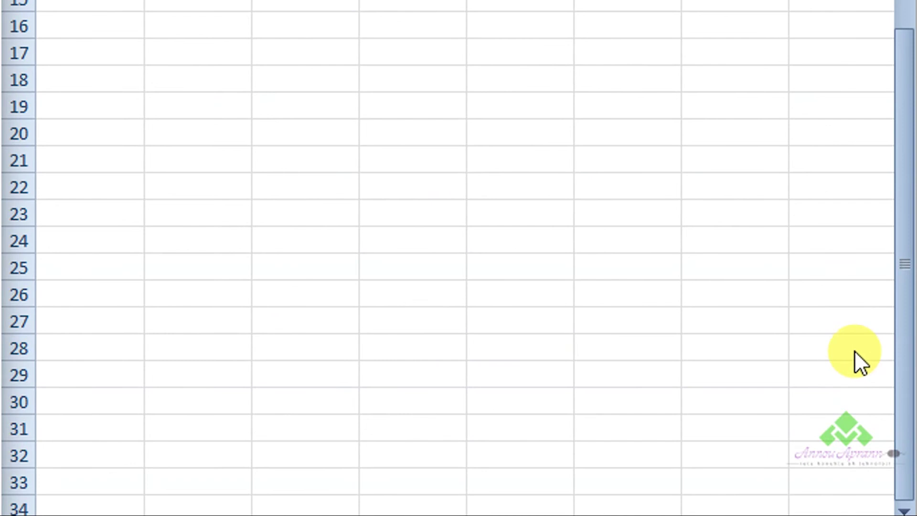
Paste the Dept table over the sample data range A1:D5 in the chart's data sheet
drag(904, 85, 913, 46)
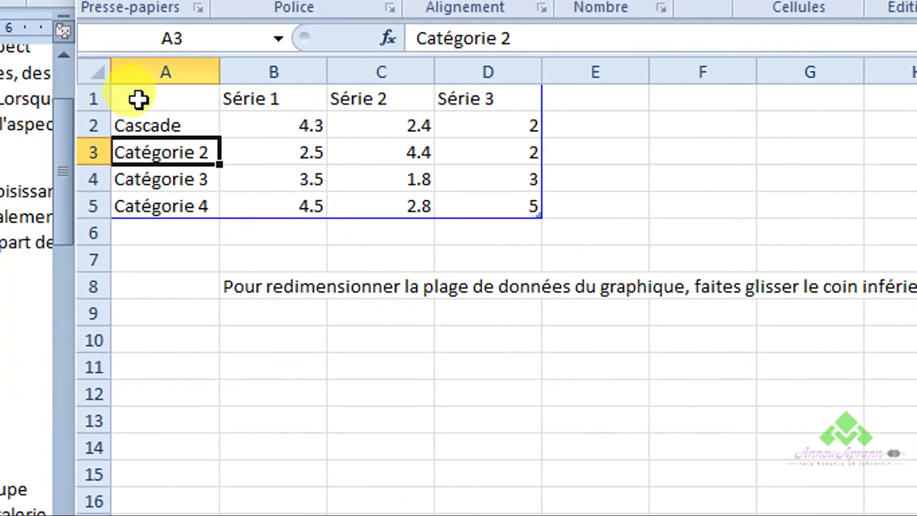
drag(165, 98, 482, 201)
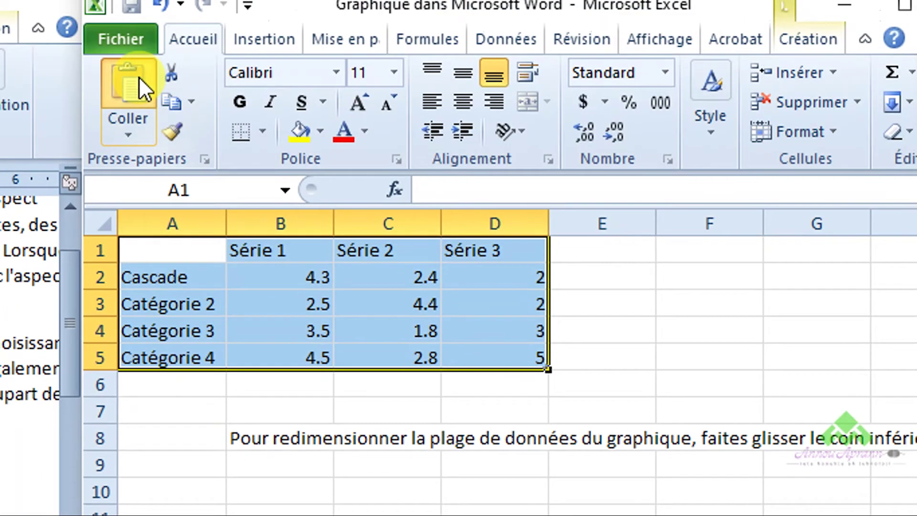
click(130, 83)
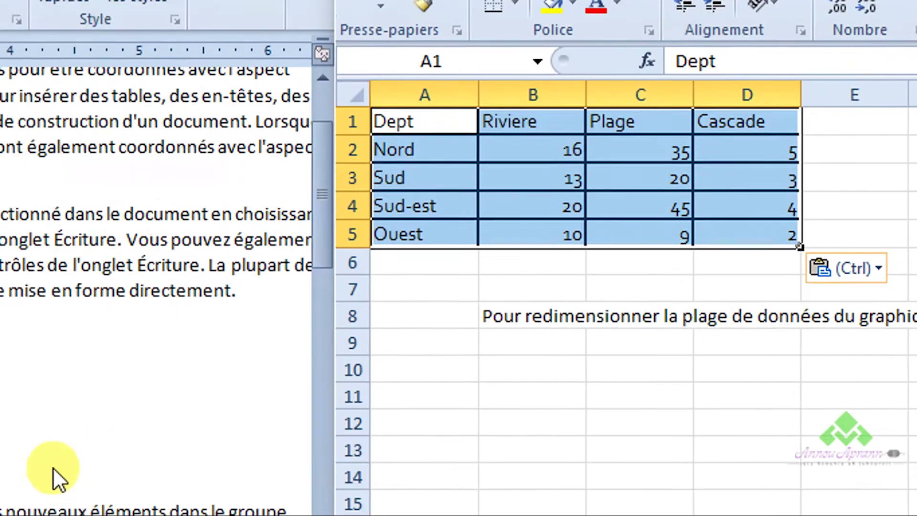
scroll(472, 300, down, 4)
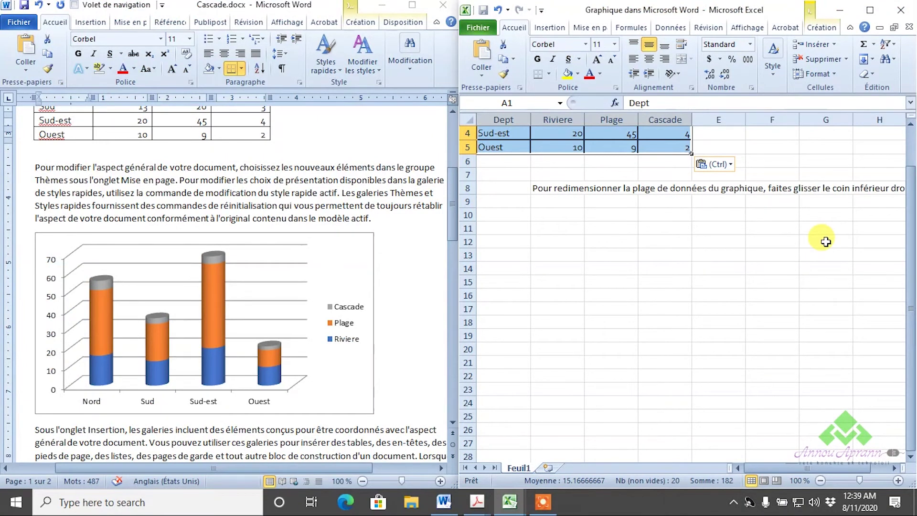
Close the chart data sheet, maximize Word and select the 3D chart
scroll(825, 242, up, 1)
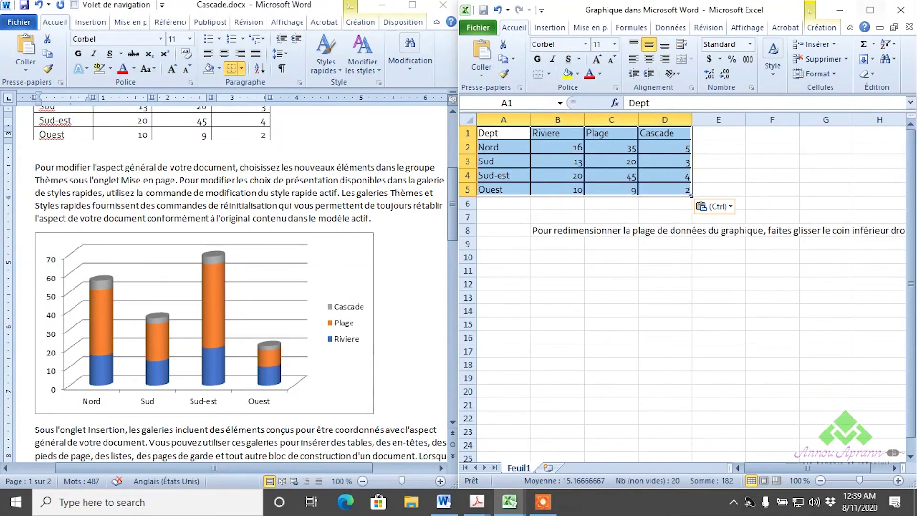
click(900, 13)
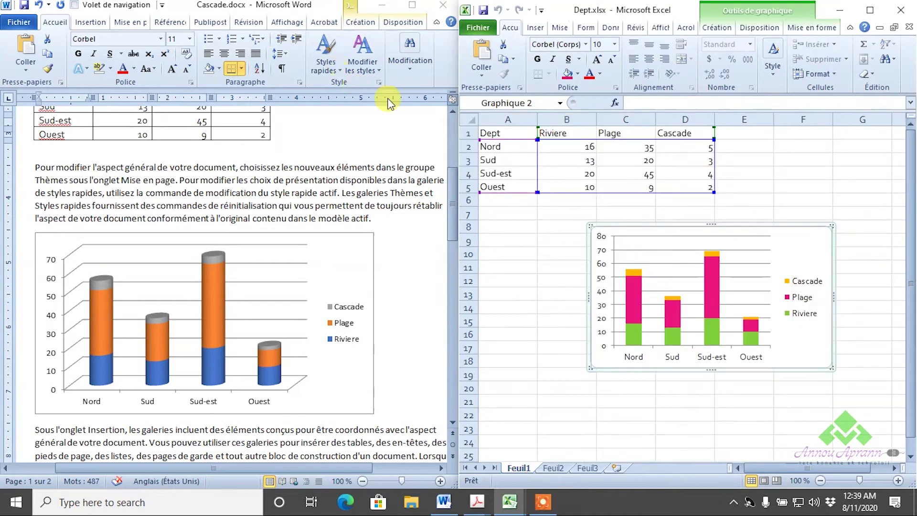
click(412, 4)
click(524, 268)
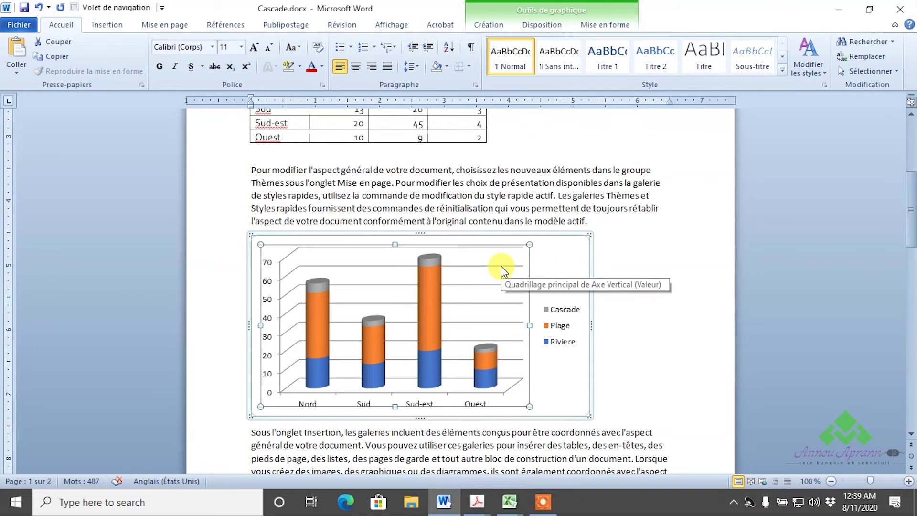
Review the chart data via Création > Modifier les données, close it, then select the Plage series
click(554, 262)
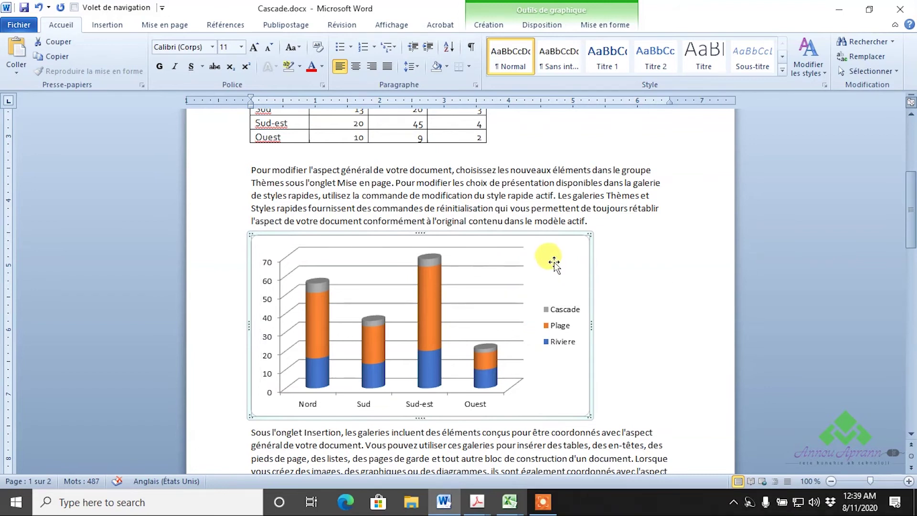
click(488, 25)
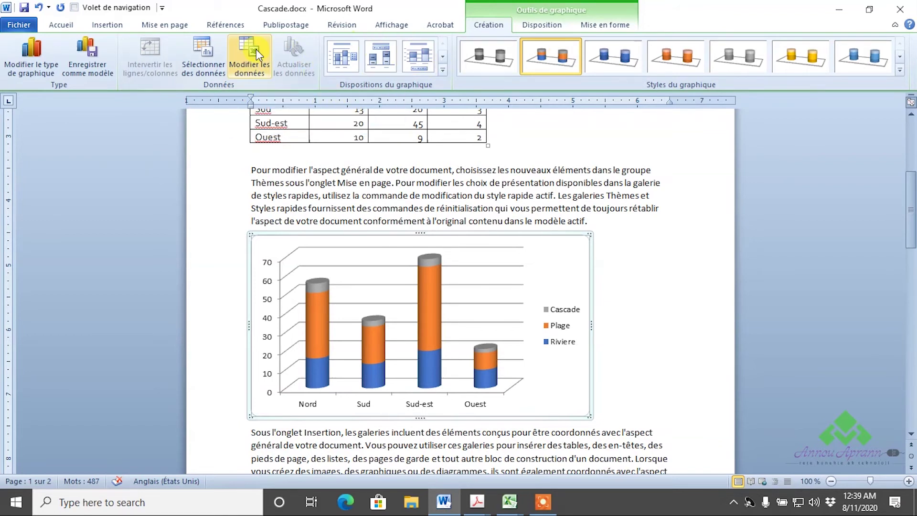
click(253, 61)
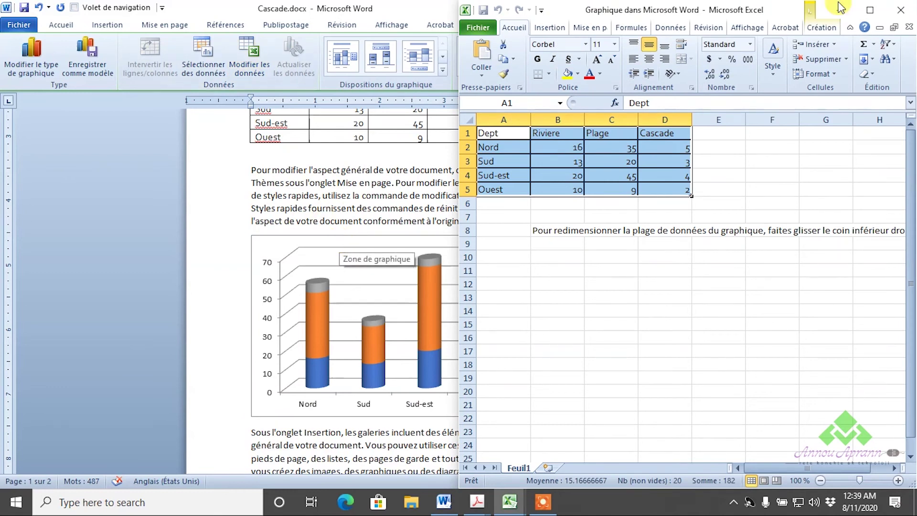
click(898, 19)
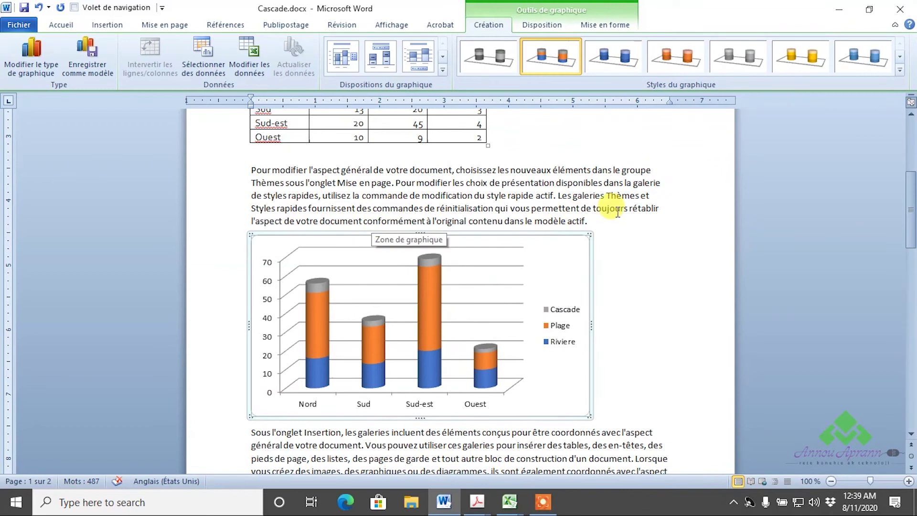
click(618, 212)
click(418, 290)
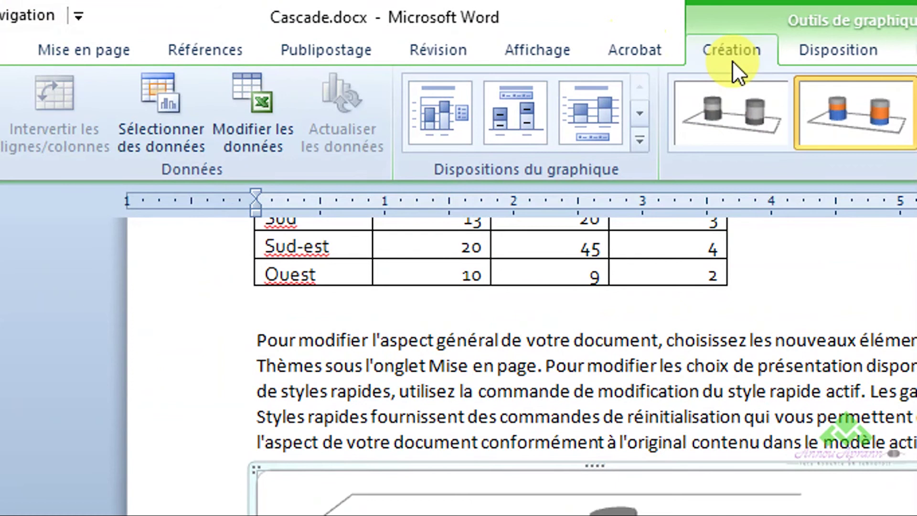
Apply a green style from Styles du graphique, then browse Dispositions du graphique without choosing one
click(778, 48)
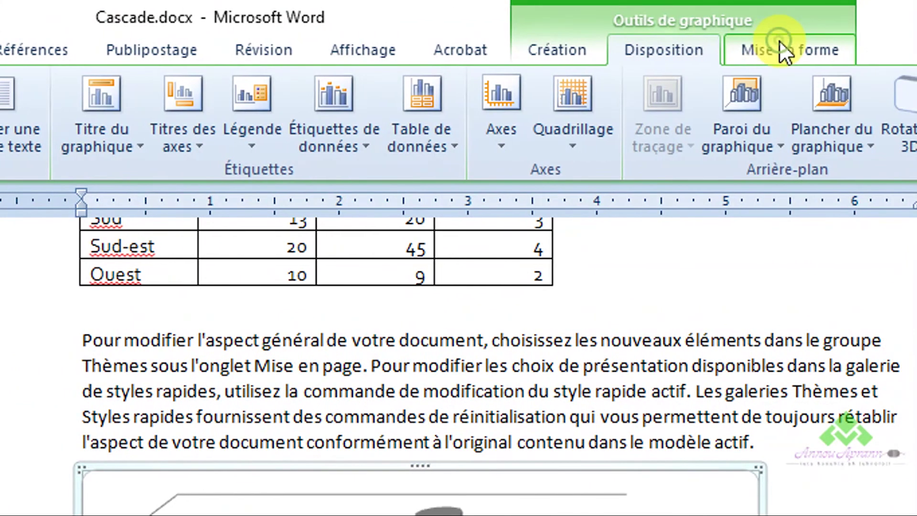
click(779, 50)
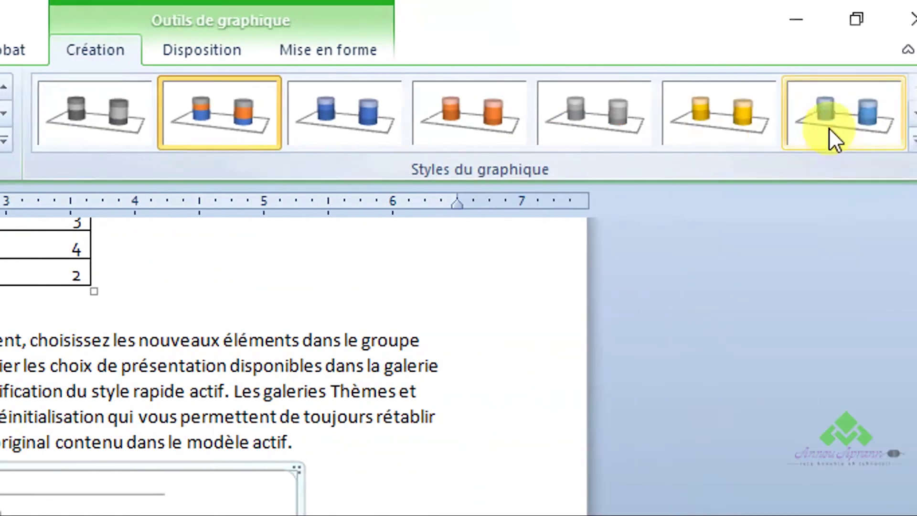
click(890, 141)
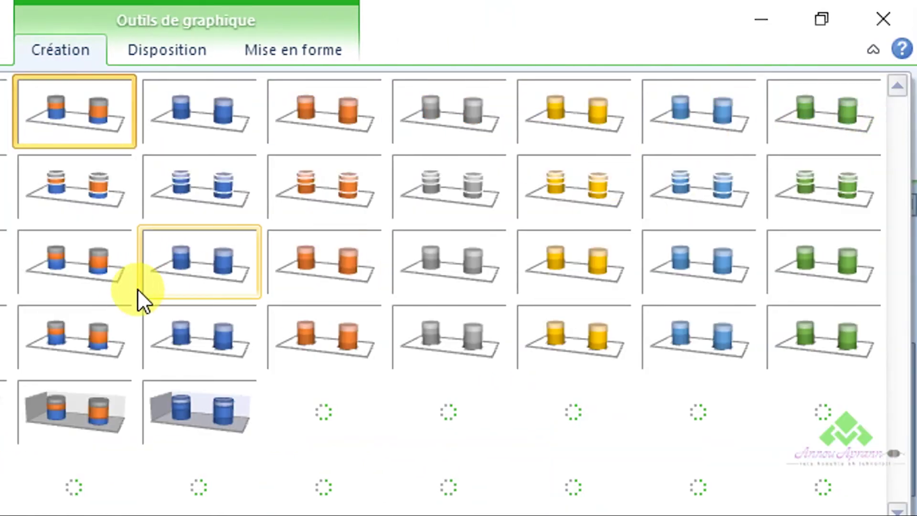
click(816, 255)
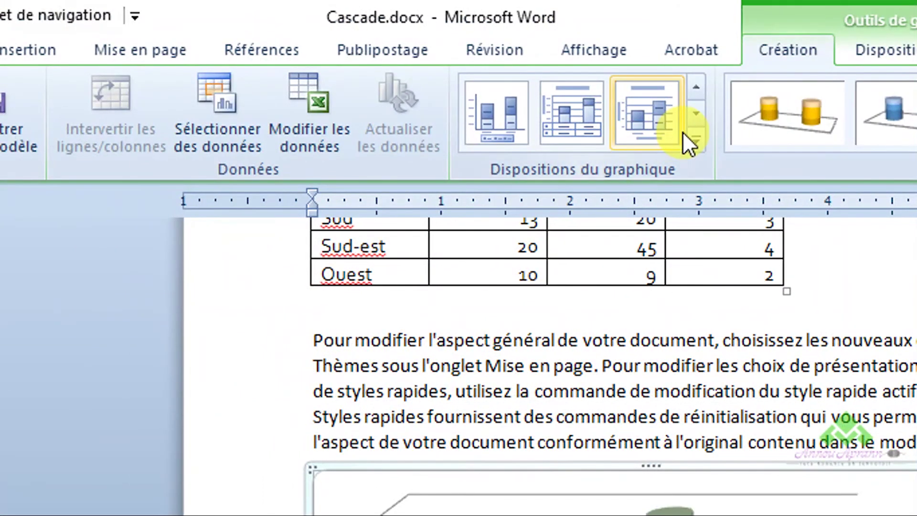
click(695, 122)
click(695, 134)
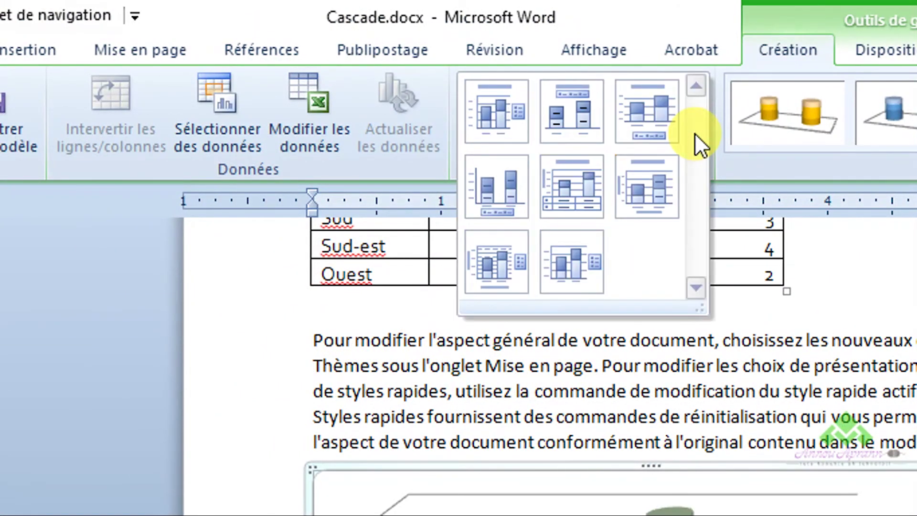
click(173, 232)
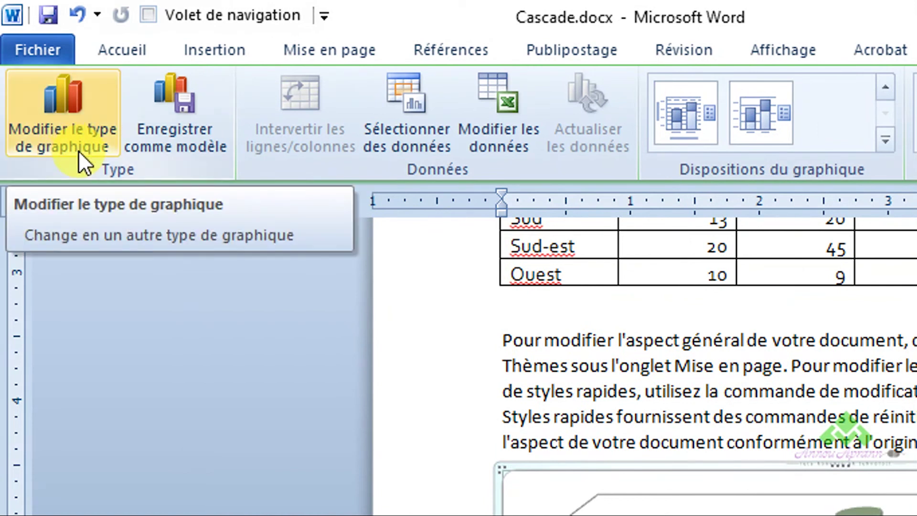
Change the chart type to the stacked 3D pyramid subtype under Histogramme
click(78, 151)
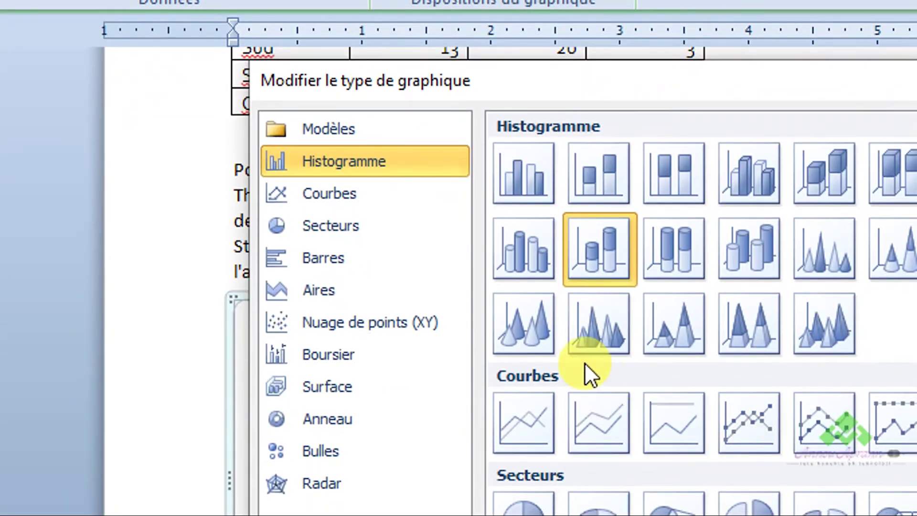
click(542, 336)
click(748, 336)
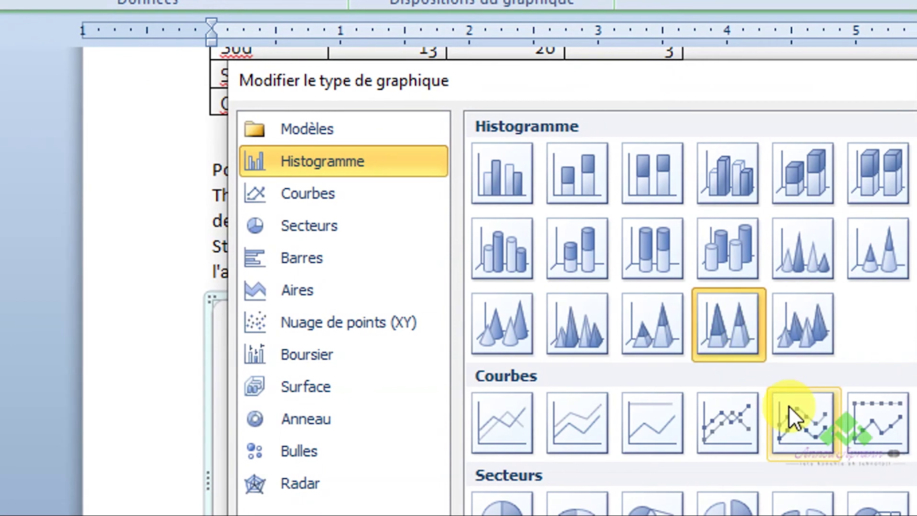
click(586, 270)
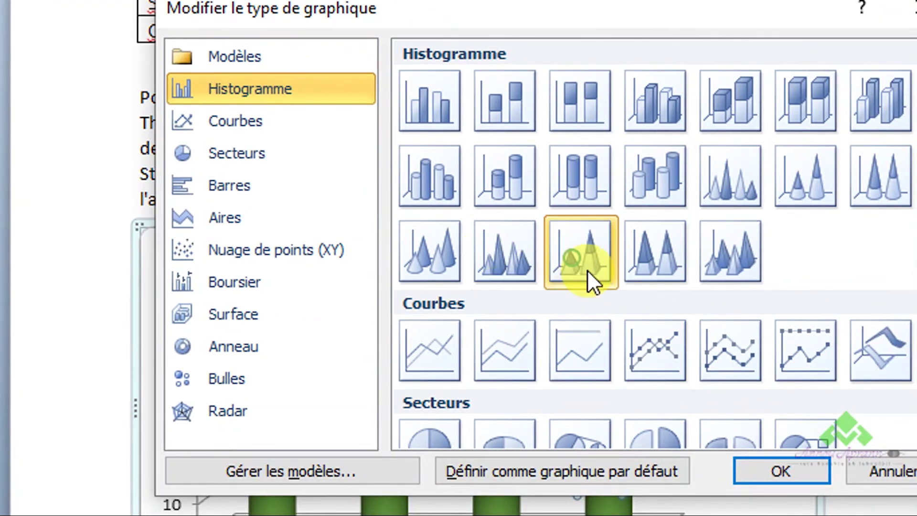
click(778, 470)
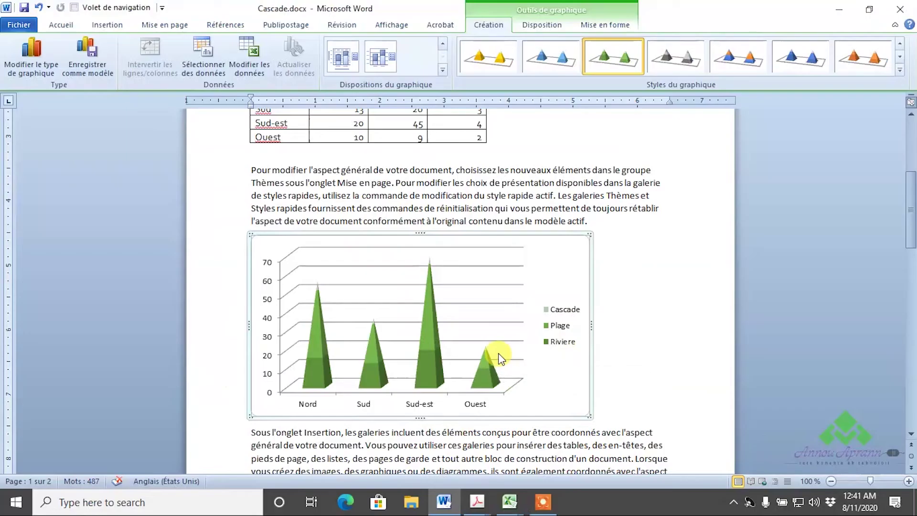
click(398, 227)
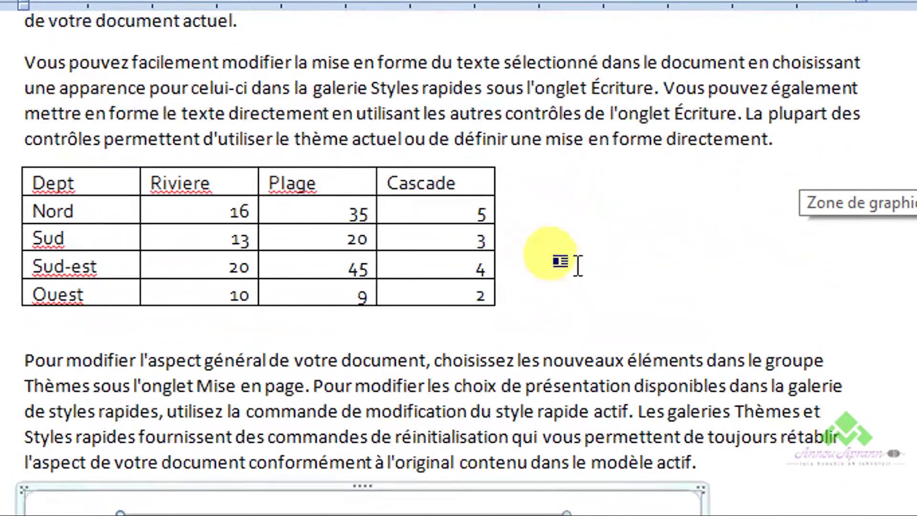
scroll(580, 263, down, 5)
scroll(504, 419, down, 5)
scroll(438, 426, down, 5)
click(308, 388)
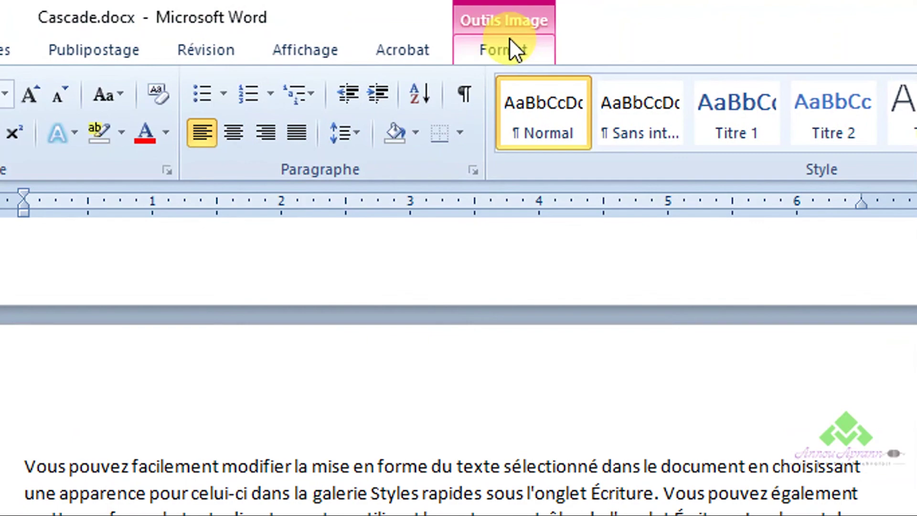
click(508, 42)
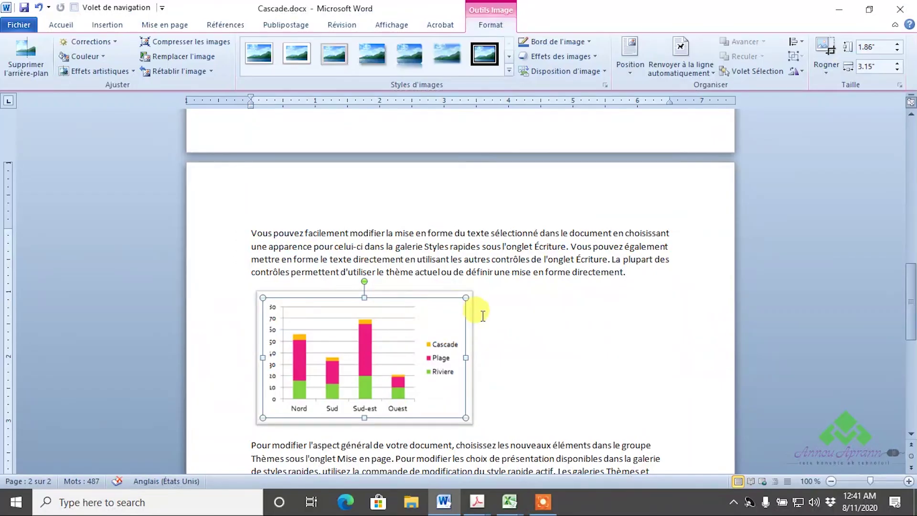
scroll(483, 315, up, 5)
scroll(483, 315, up, 5)
scroll(483, 315, up, 5)
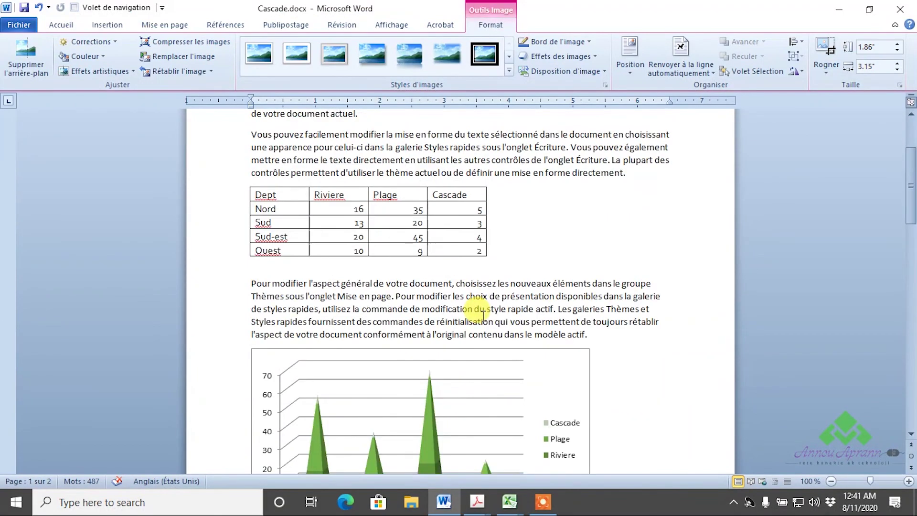